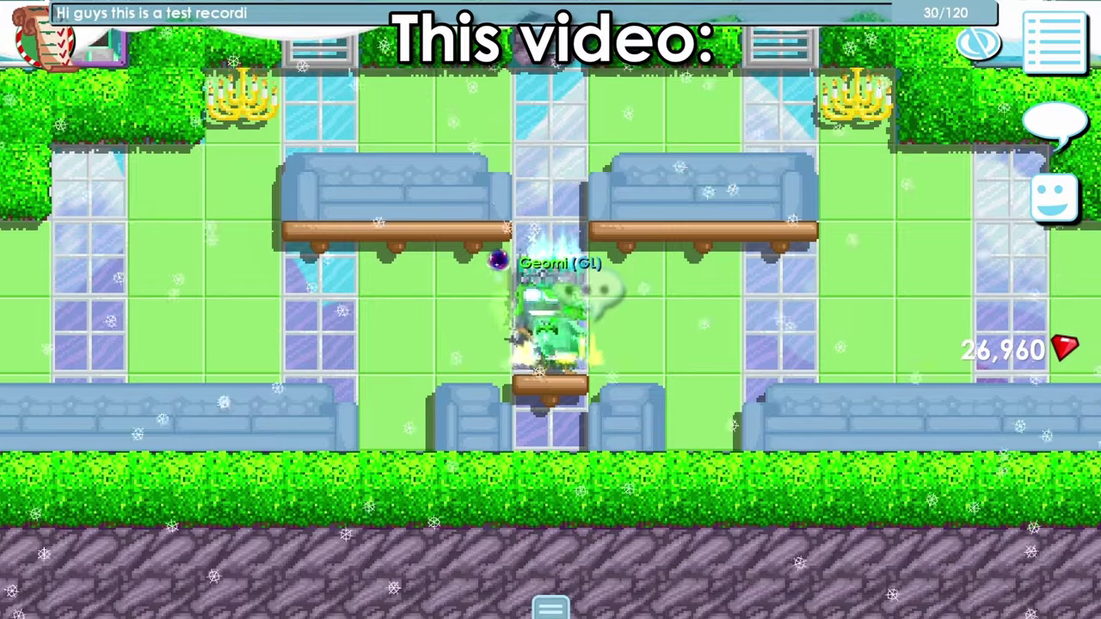
Send Growtopia chat messages 'I'm just going to say some random things' and 'This is a test… 1 2 3 A B C 1 2 3'.
key("Return")
type("I'm just going to say some random things")
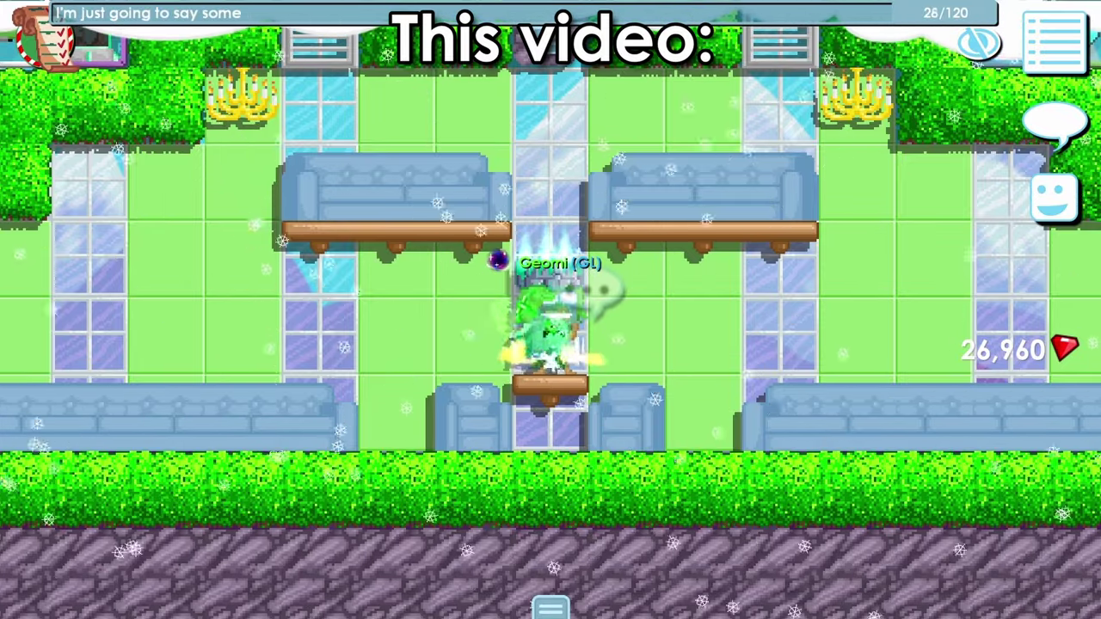
key("Return")
type("This is a test")
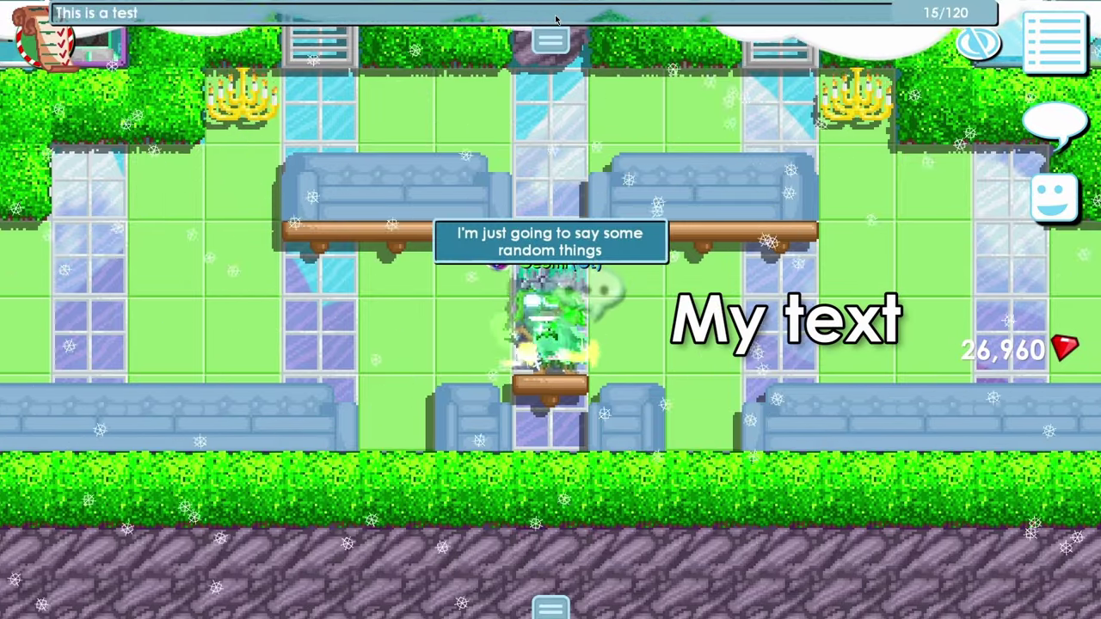
type(" this is a test 1 2 3 A B C 1 2 3")
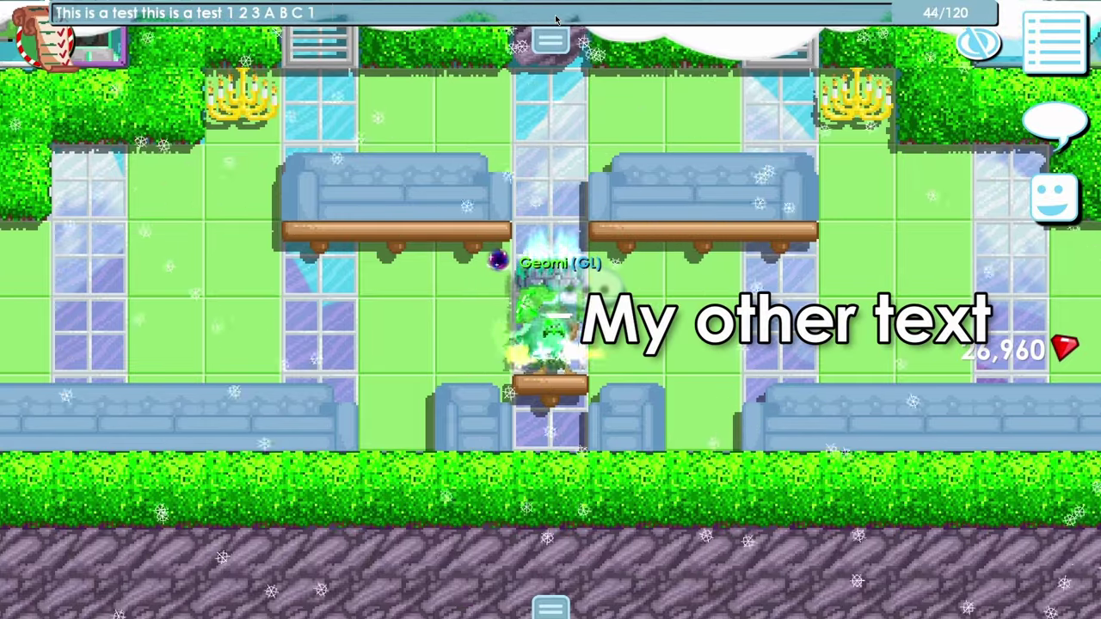
key("Return")
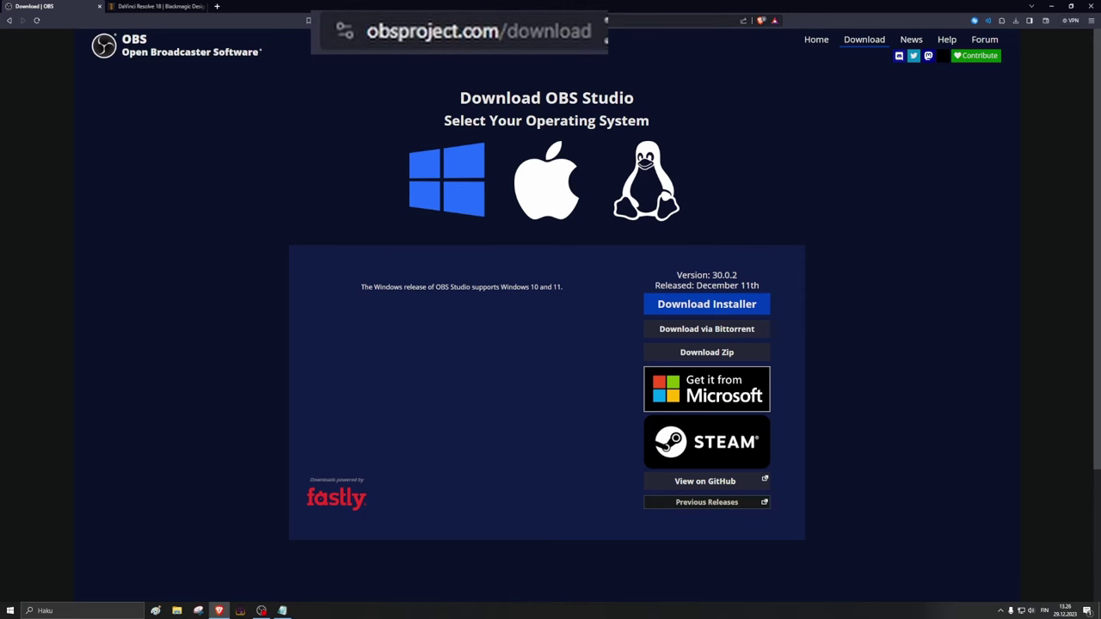
left_click(315, 30)
left_click(702, 112)
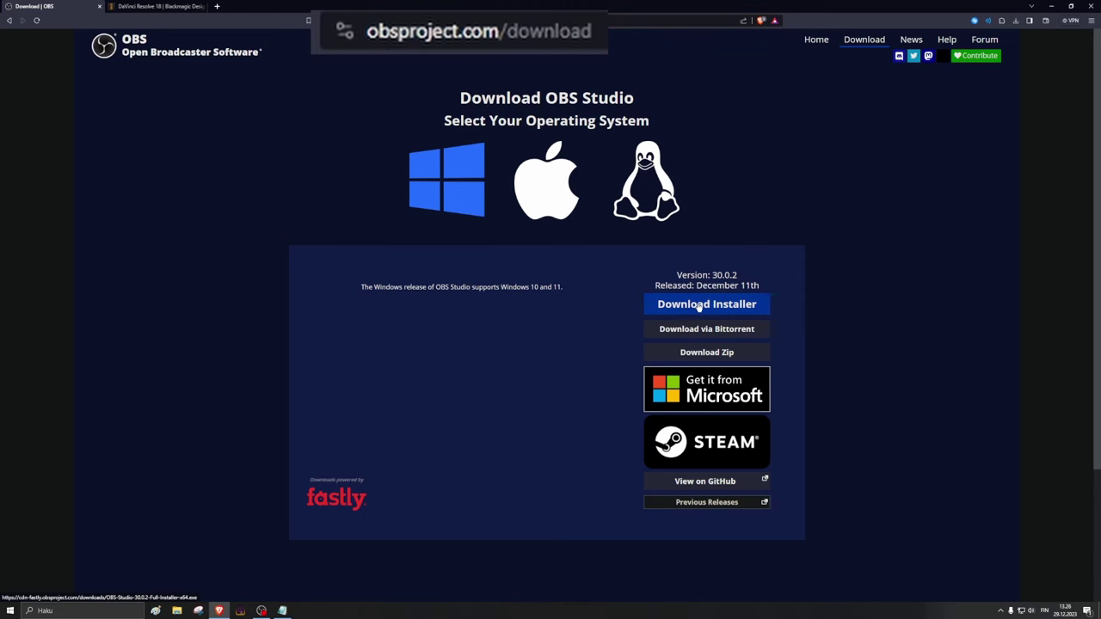
On the DaVinci Resolve 18 page, open the Free Download Now options.
left_click(167, 5)
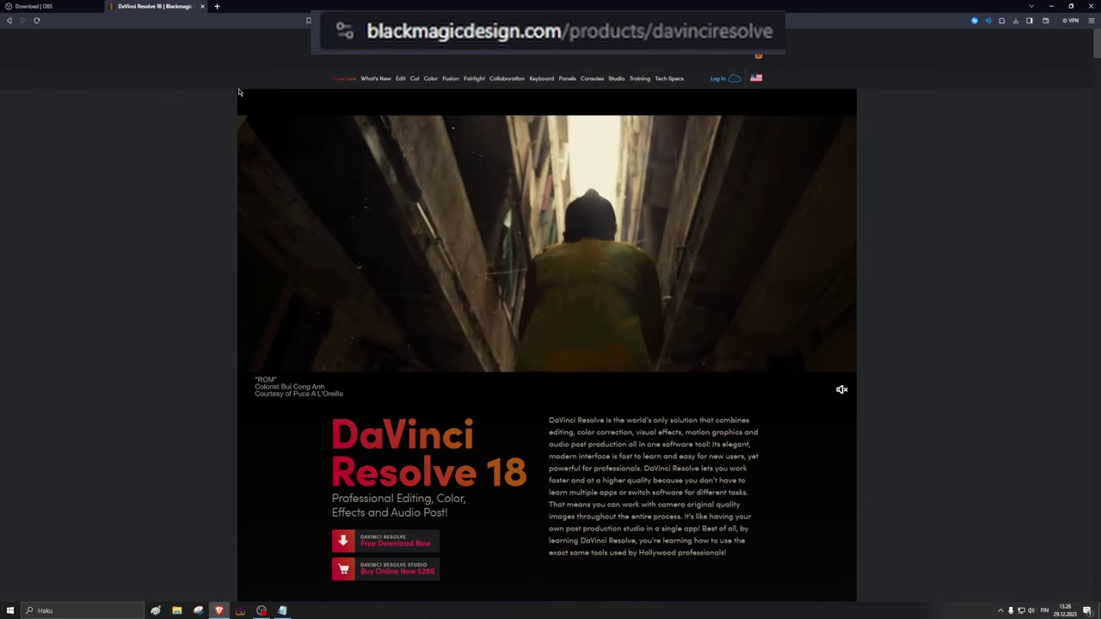
left_click_drag(769, 32, 319, 32)
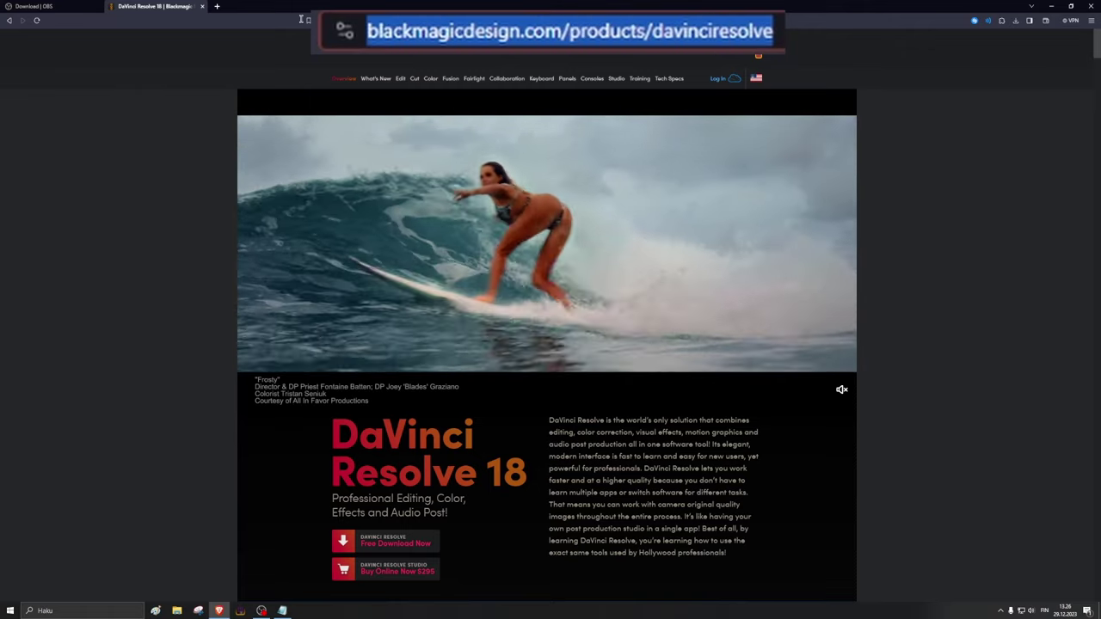
left_click(117, 243)
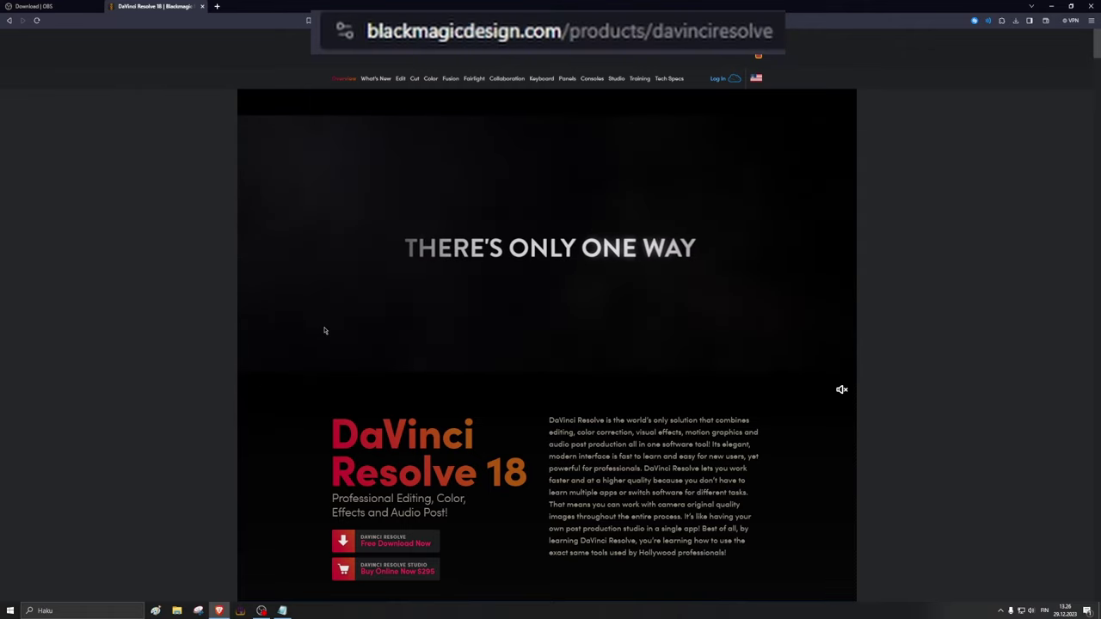
left_click(391, 542)
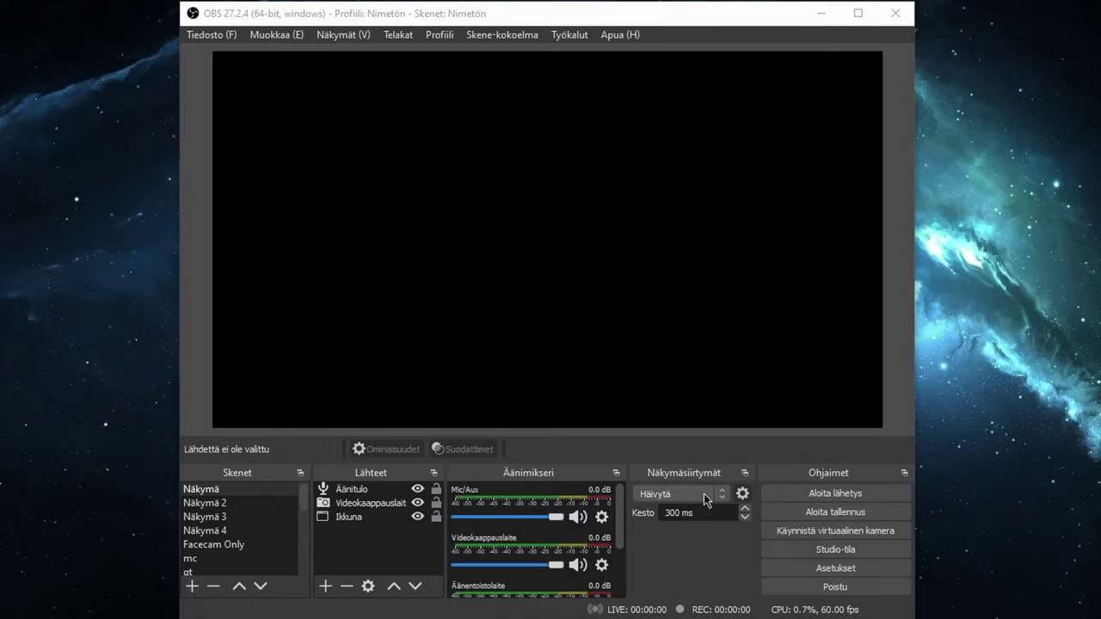
Add an OBS scene named 'Growtopia recording'.
left_click(193, 586)
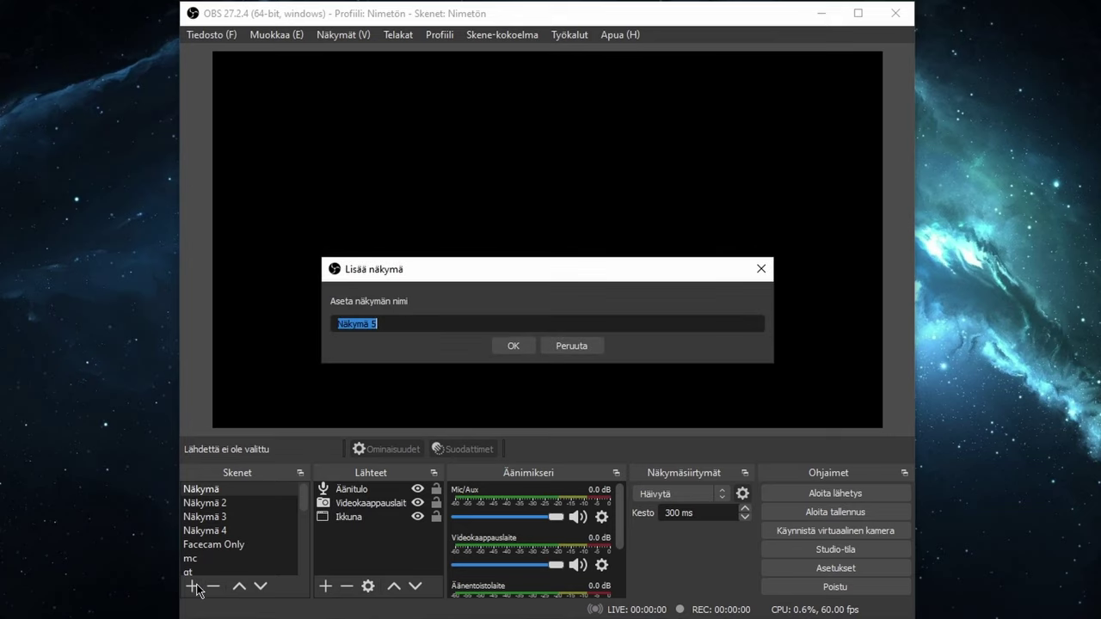
type("Growtopia recording")
left_click(508, 345)
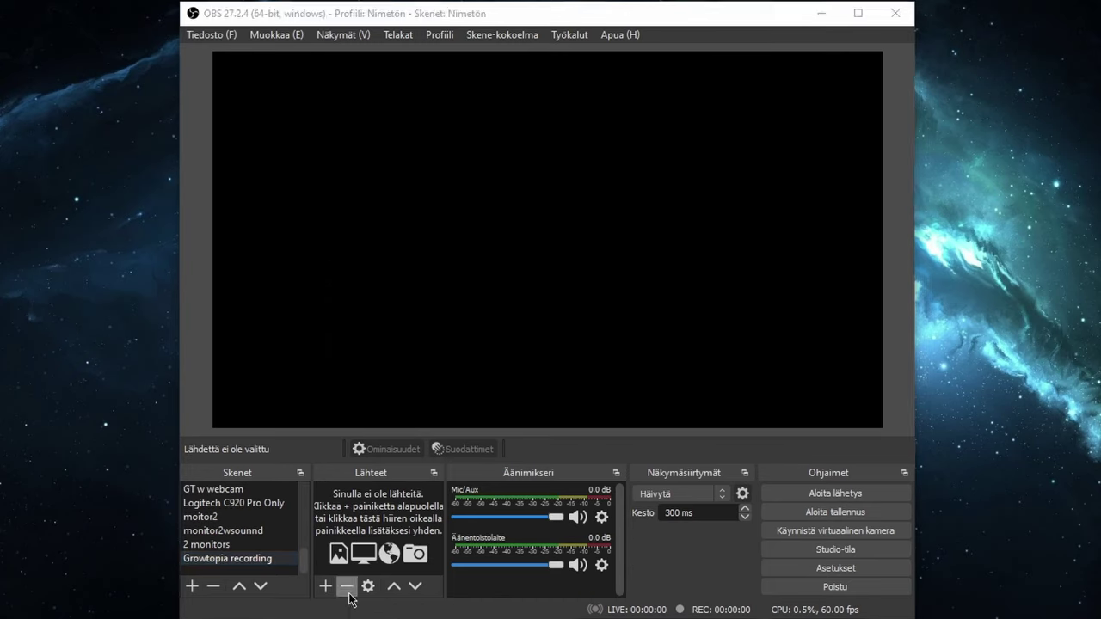
Add a Window Capture source 'Growtopia gameplay' capturing the Growtopia.exe game window.
left_click(325, 586)
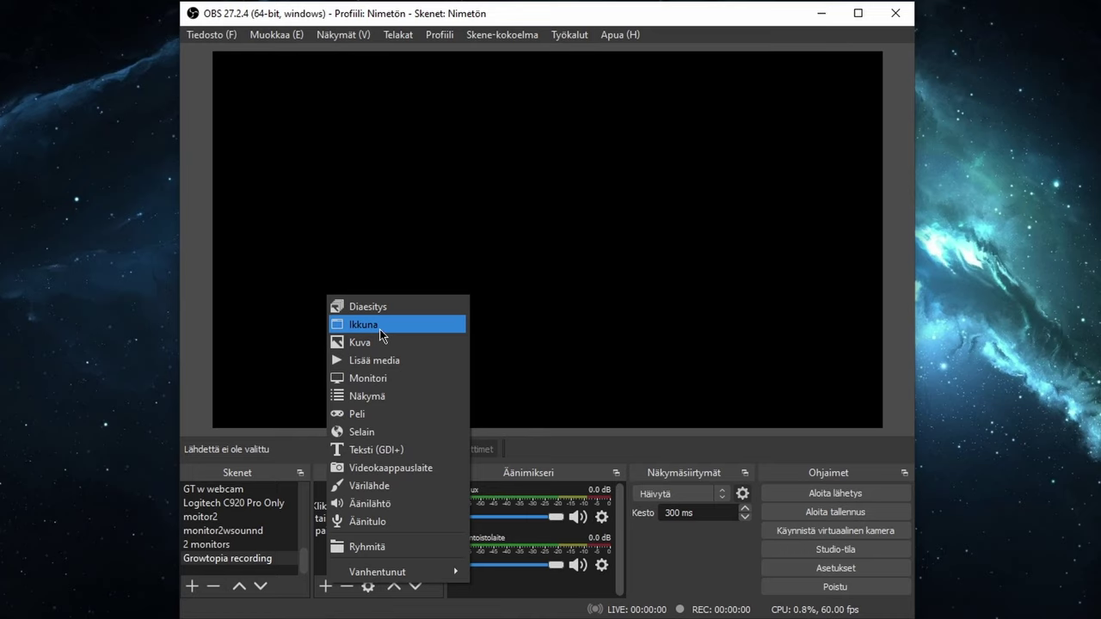
left_click(380, 325)
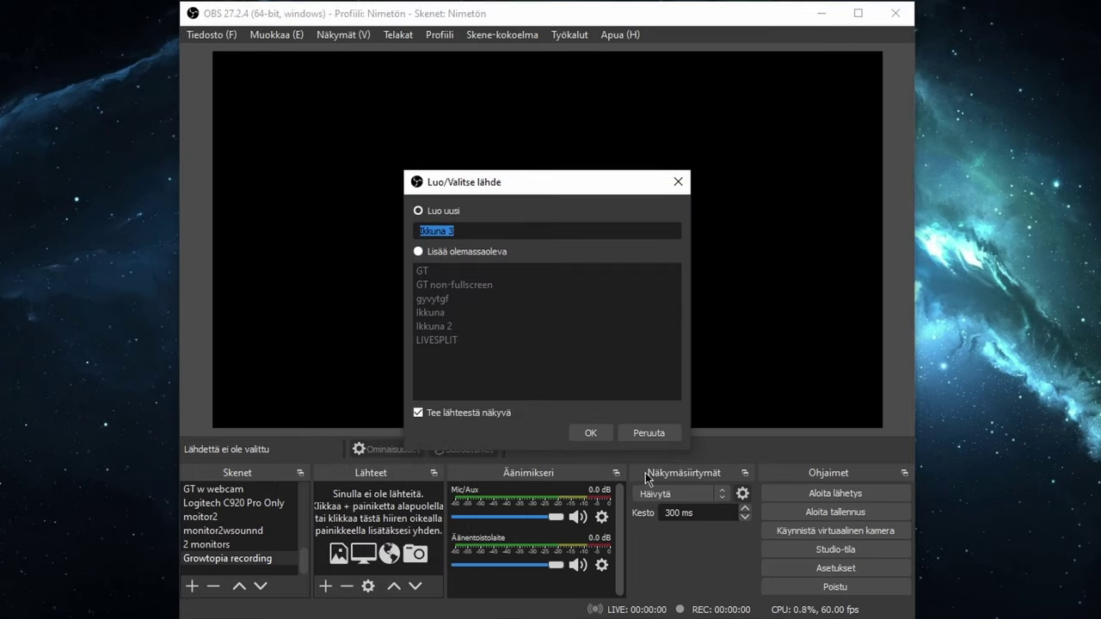
type("Growtopia gameplay")
left_click(602, 437)
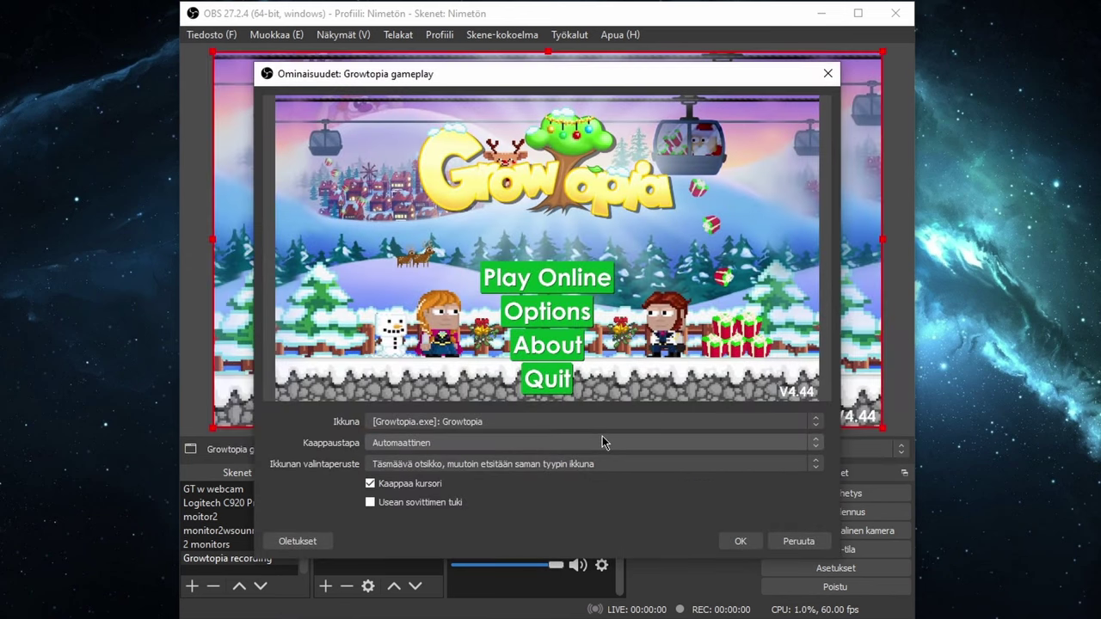
left_click(511, 424)
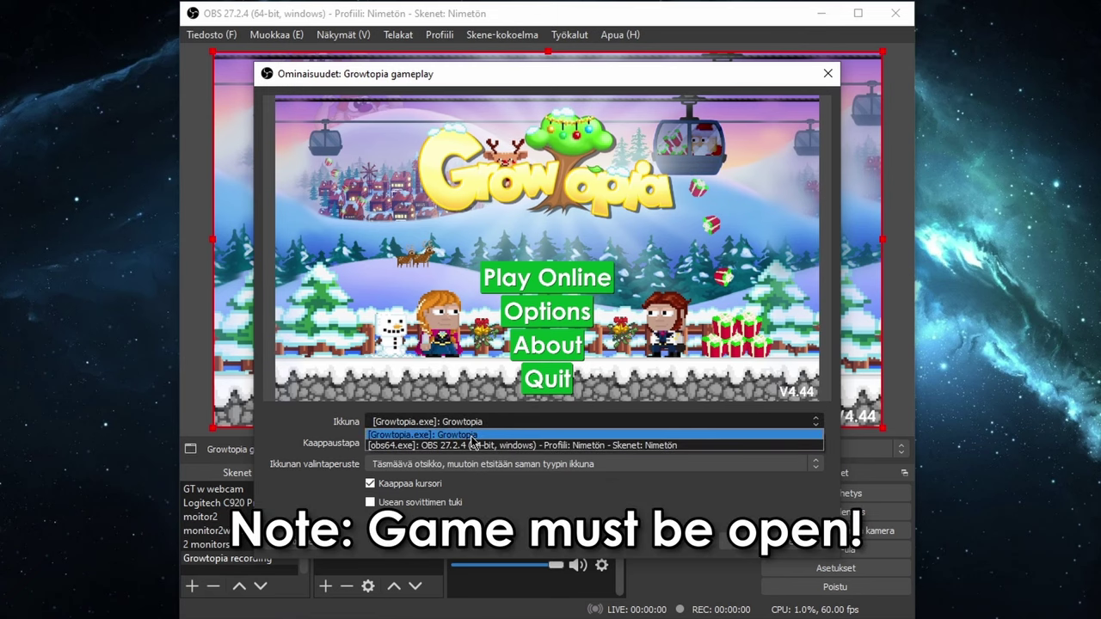
left_click(481, 422)
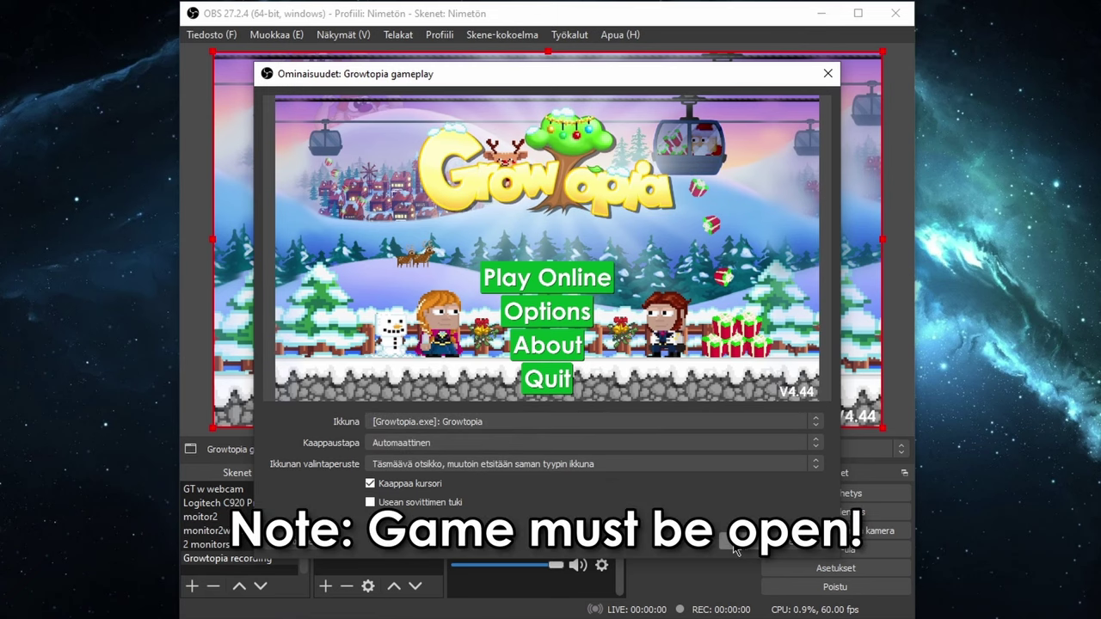
left_click(757, 552)
Record about ten seconds of the Growtopia scene, then stop recording.
left_click(867, 513)
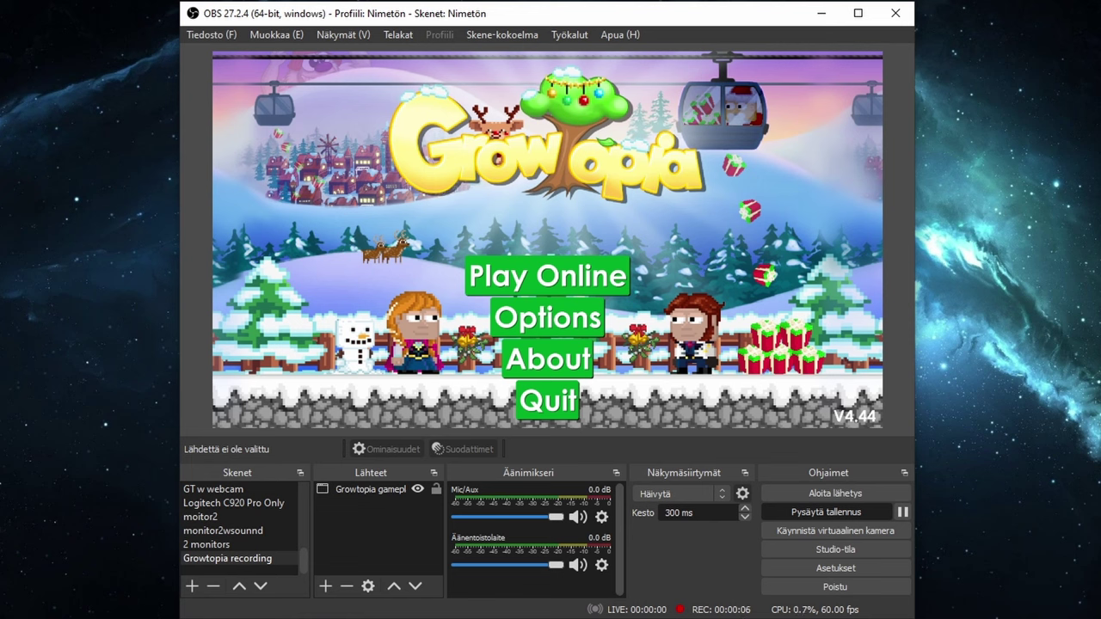
left_click(832, 520)
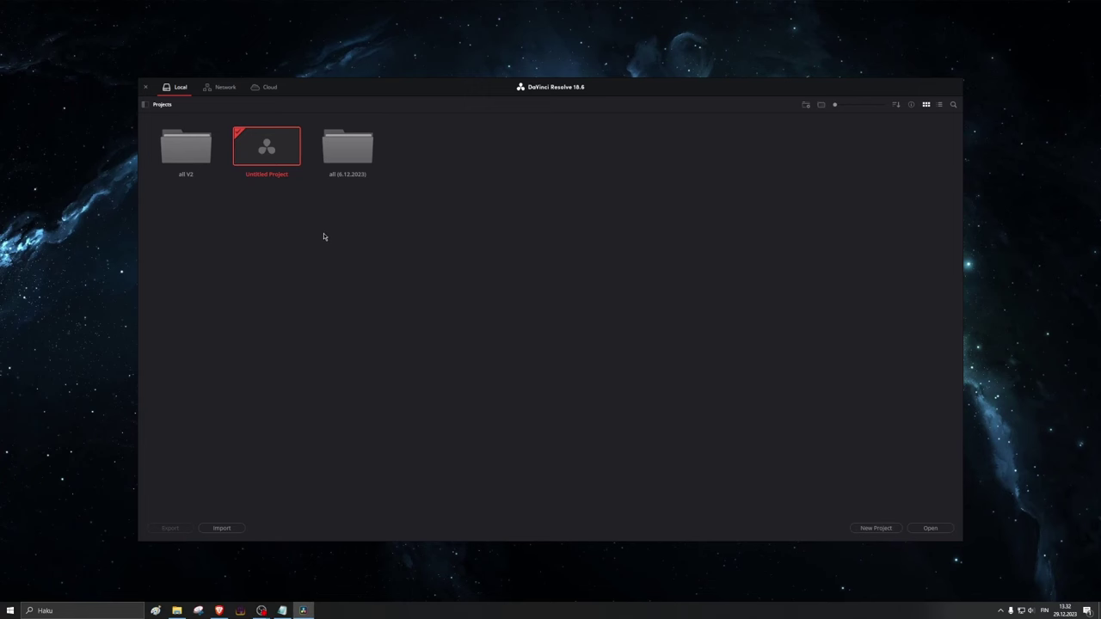
Open Untitled Project from the Project Manager.
double_click(267, 151)
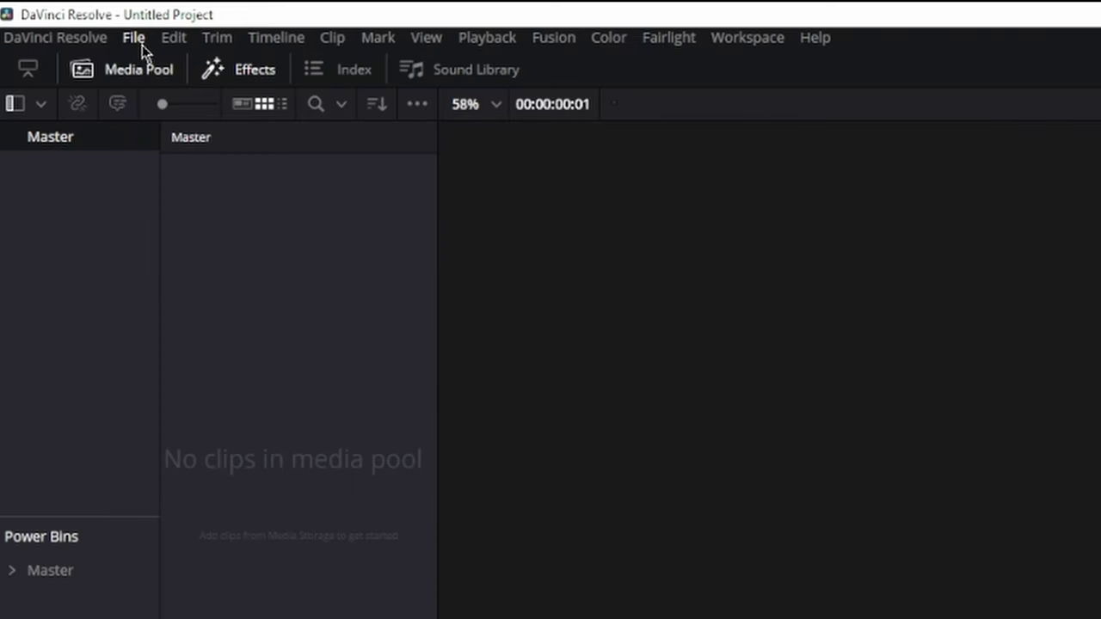
left_click(54, 14)
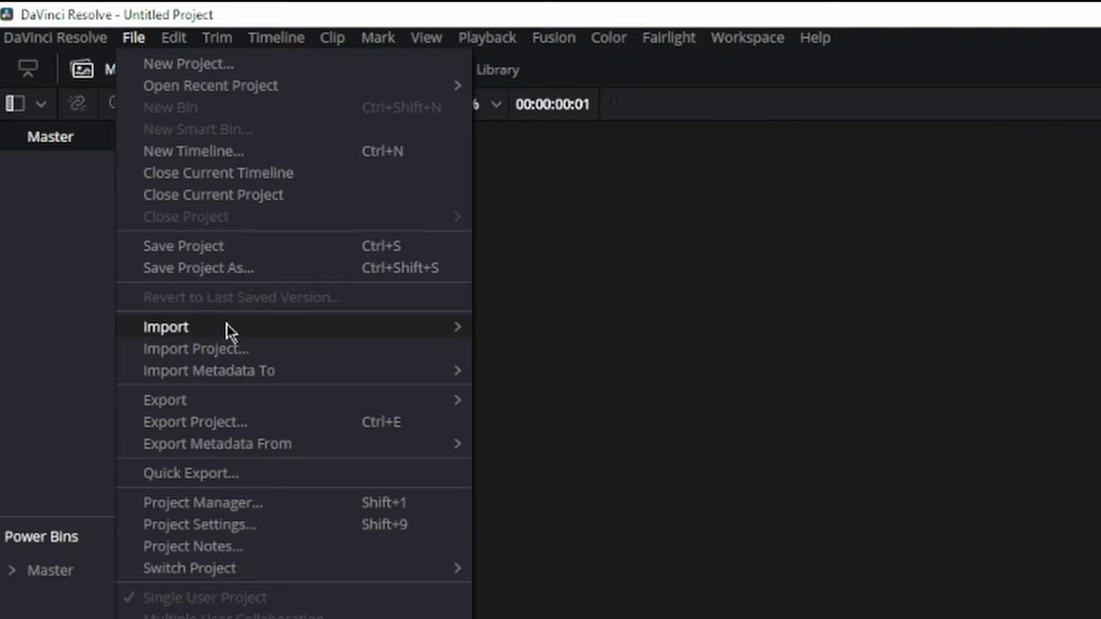
mouse_move(226, 332)
left_click(534, 351)
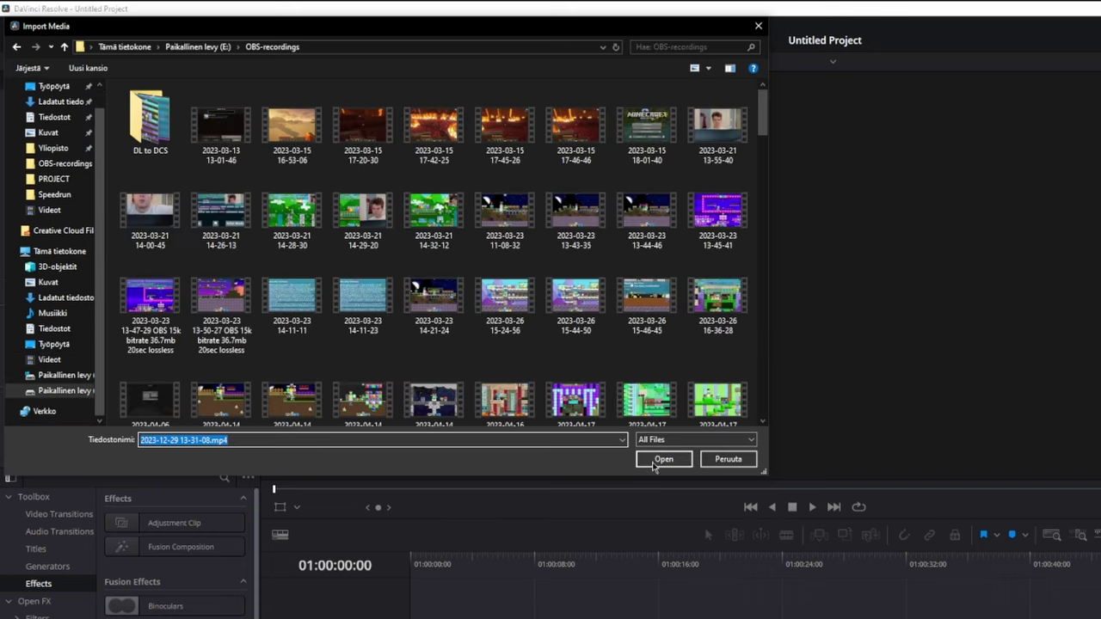
left_click(659, 459)
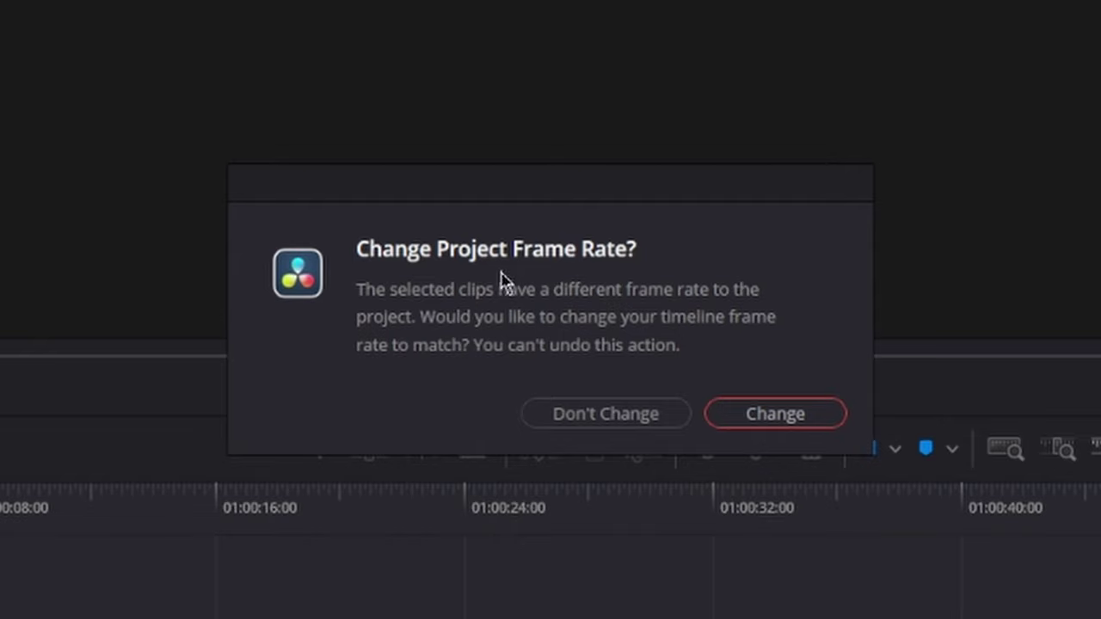
left_click(779, 417)
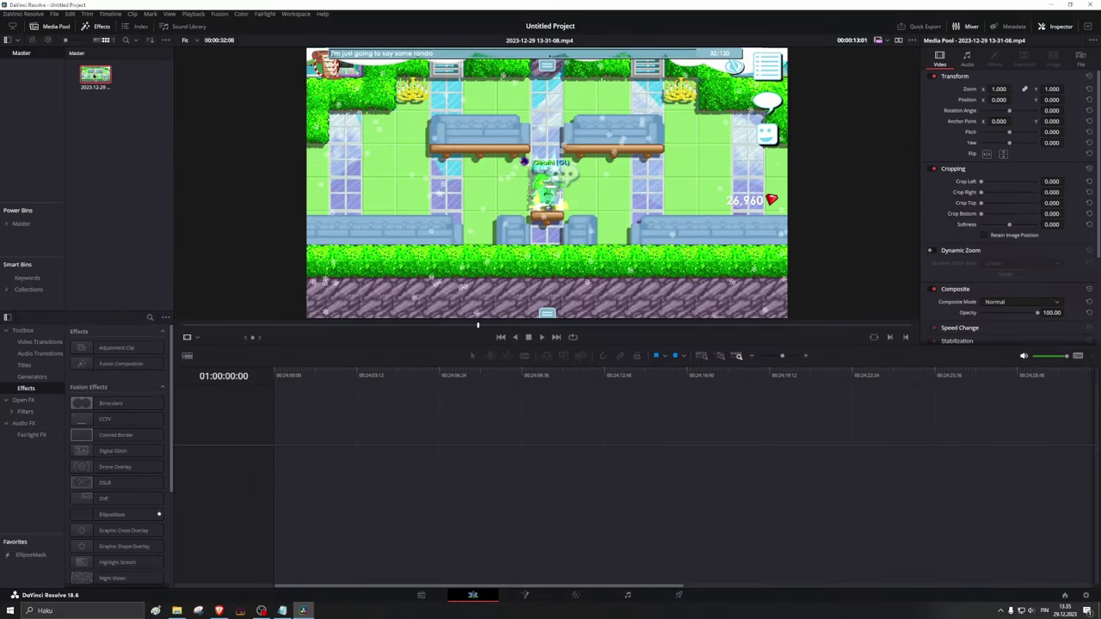
Drop the gameplay clip onto a new timeline and select its audio part for removal.
left_click_drag(94, 76, 253, 447)
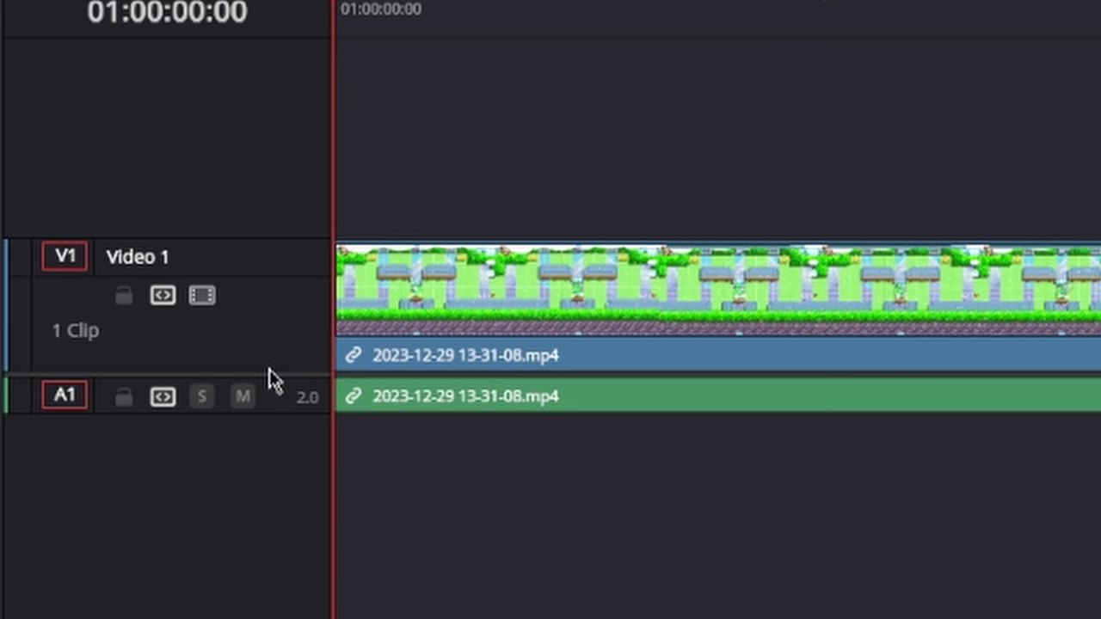
left_click_drag(278, 408, 283, 479)
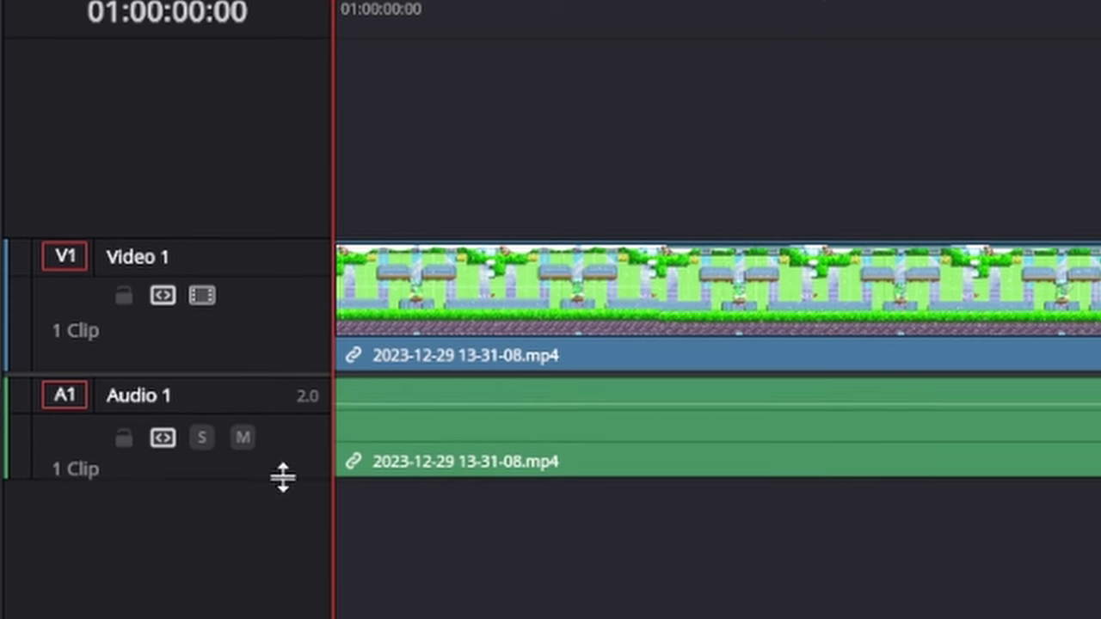
scroll(338, 551, "down", 3, "alt")
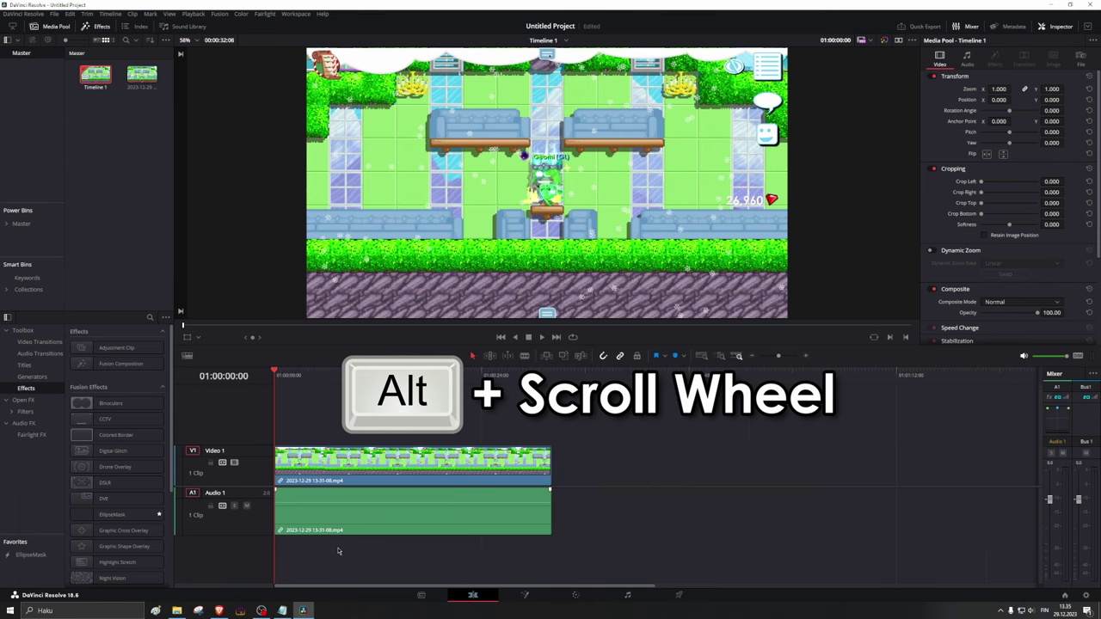
left_click(328, 376)
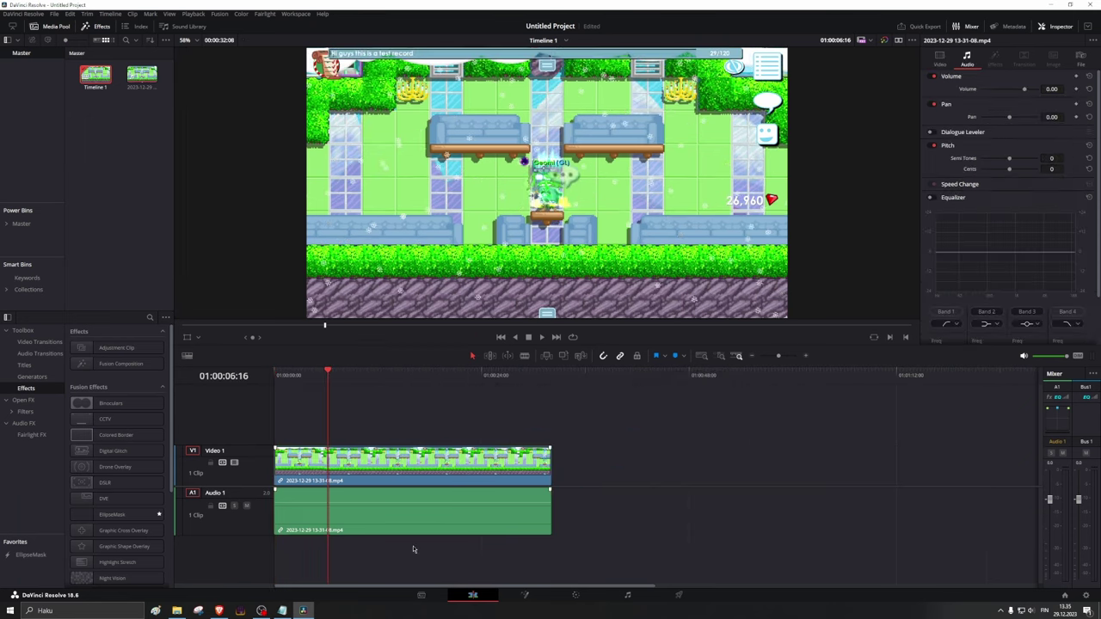
left_click(409, 515)
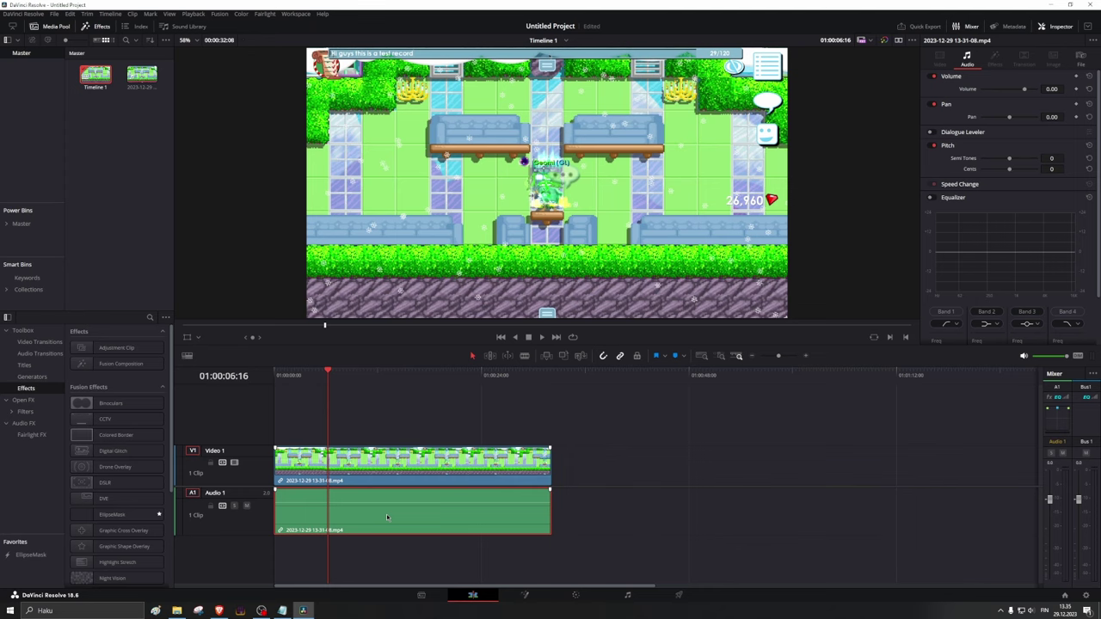
Set the gameplay clip's speed to 300% with Change Clip Speed.
right_click(365, 462)
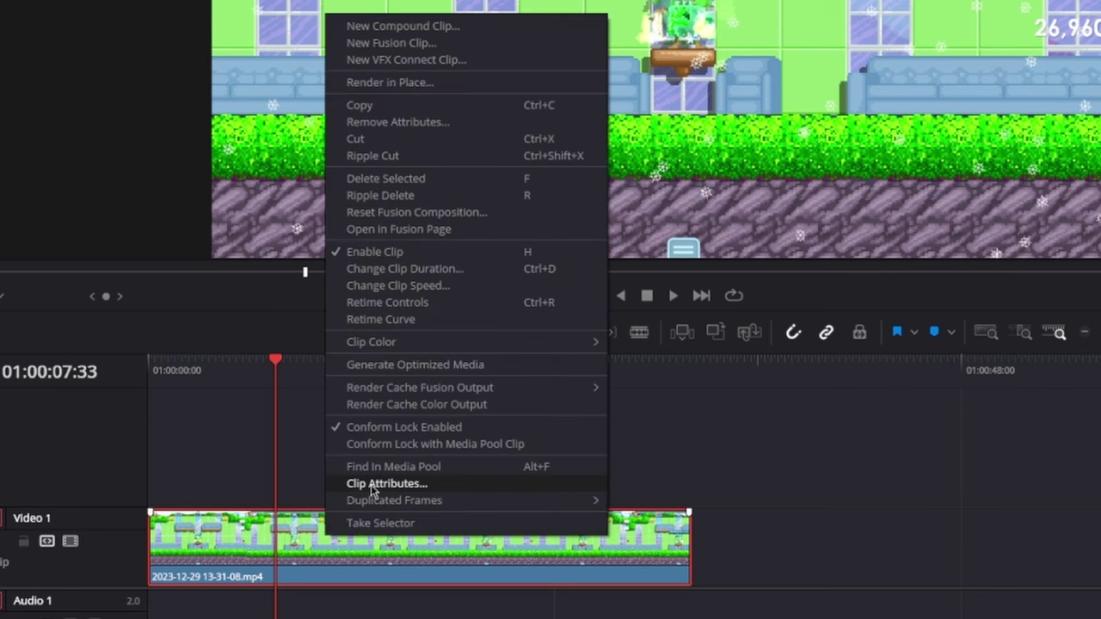
left_click(441, 286)
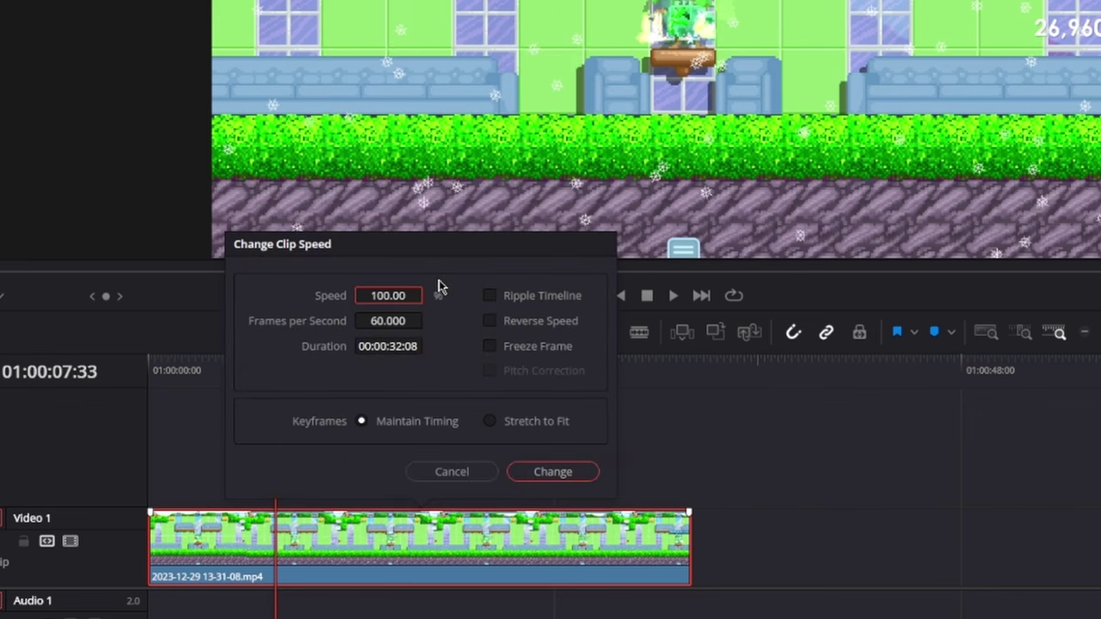
left_click(377, 296)
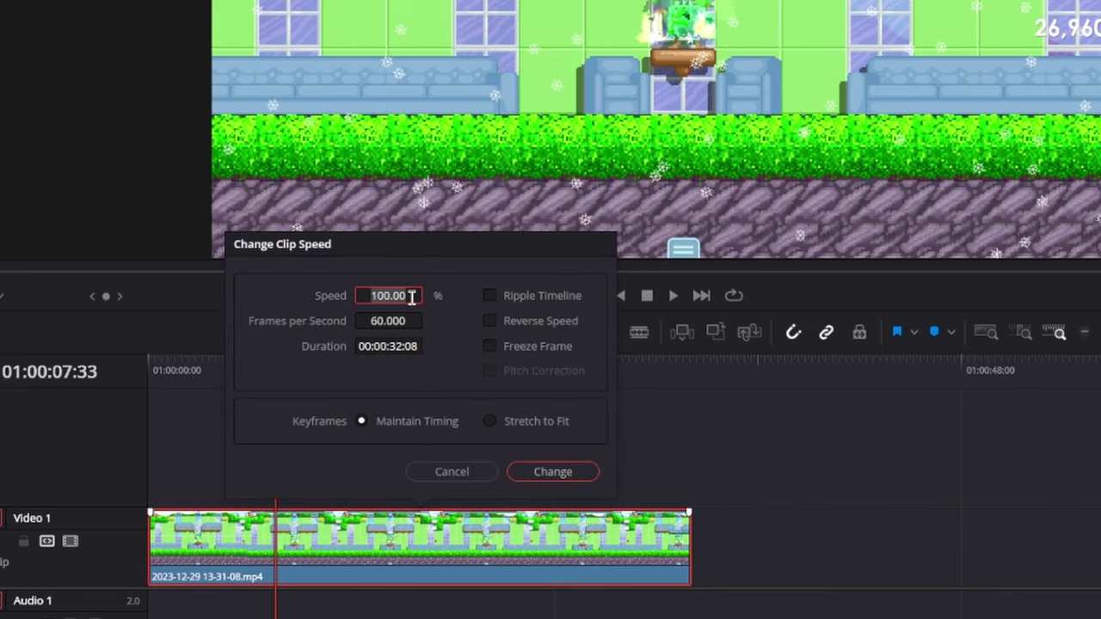
type("3")
left_click(550, 472)
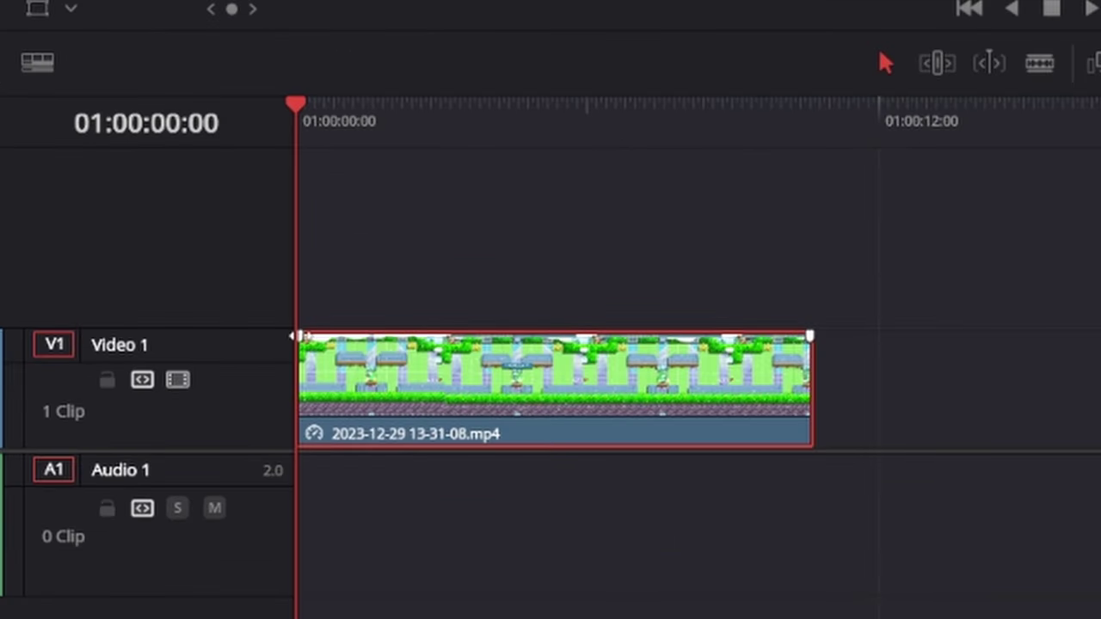
Add a fade-in at the gameplay clip's start and play it back to check.
left_click_drag(300, 335, 329, 336)
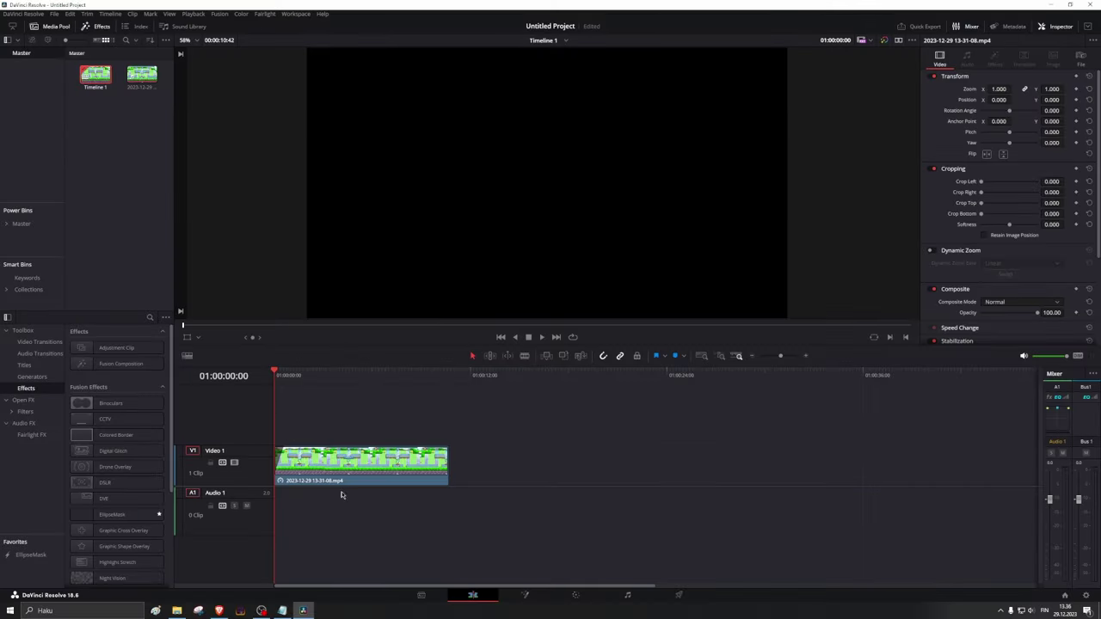
key("space")
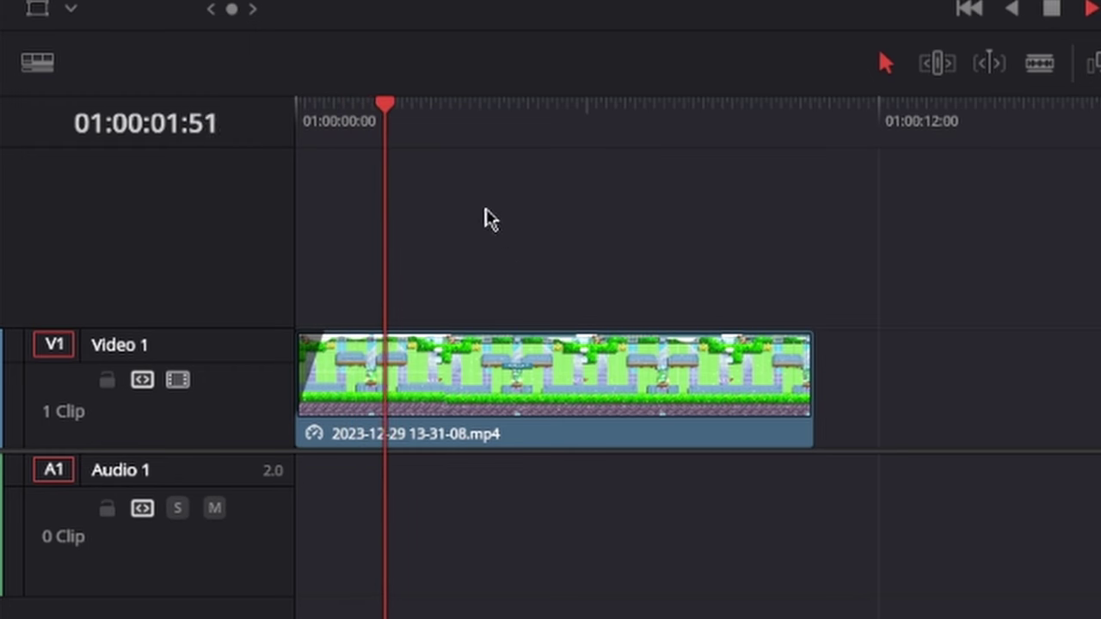
left_click_drag(421, 112, 803, 198)
Trim the clip's end slightly shorter and play back the result.
left_click_drag(811, 379, 795, 377)
left_click_drag(447, 459, 445, 460)
key("space")
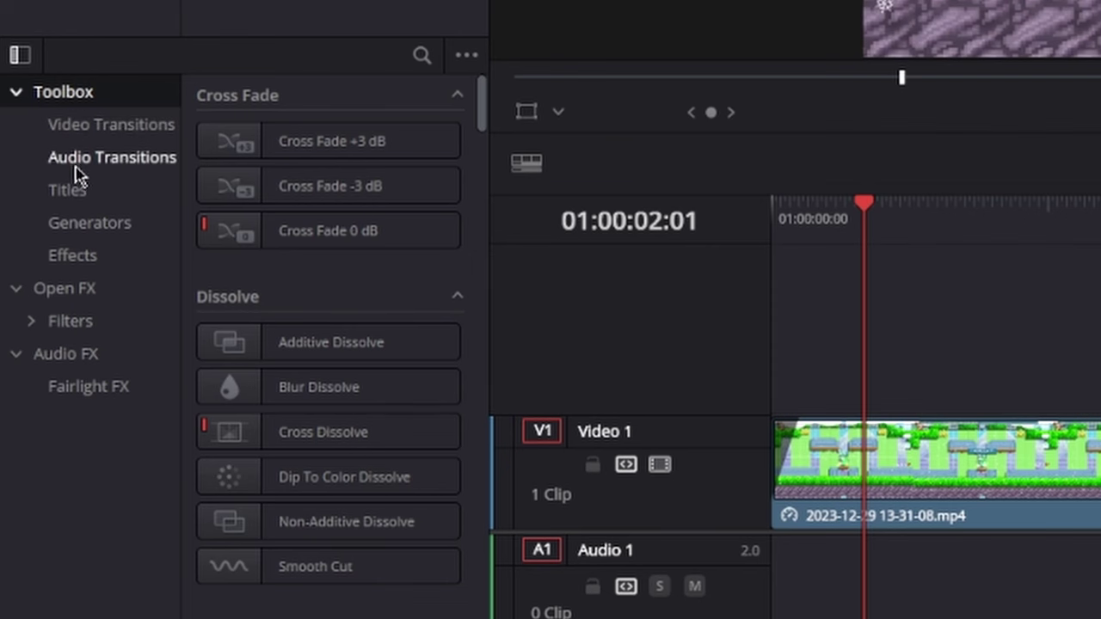
Drag a Text+ title from the Toolbox Titles list onto a new Video 2 track above the gameplay.
left_click(74, 192)
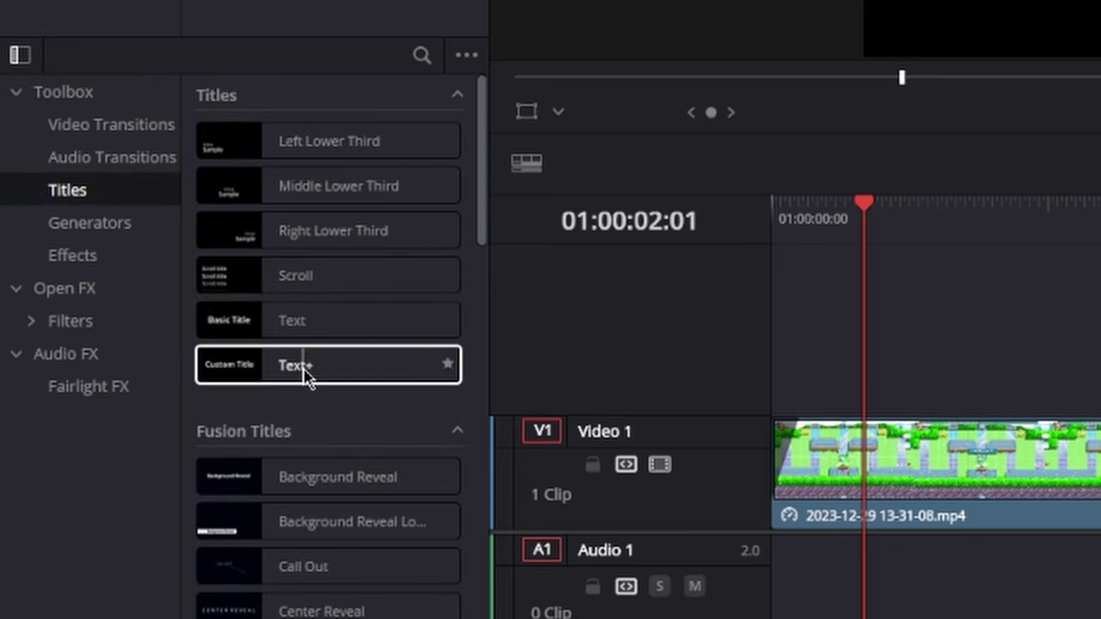
left_click_drag(283, 369, 876, 408)
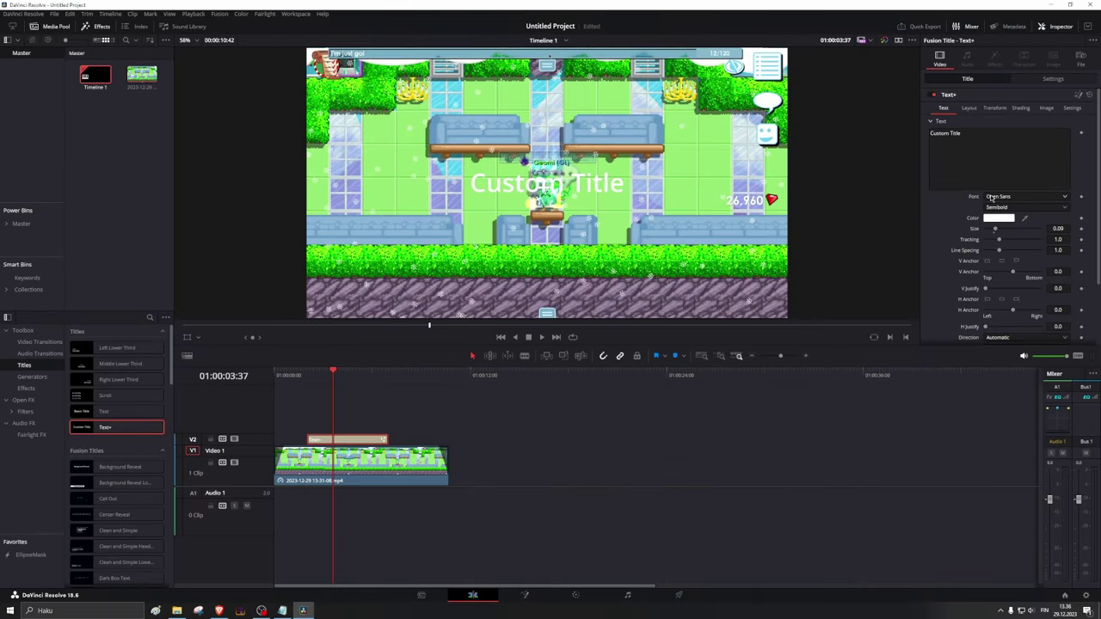
Change the title text to 'My text' and set its font to Century Gothic.
left_click(992, 146)
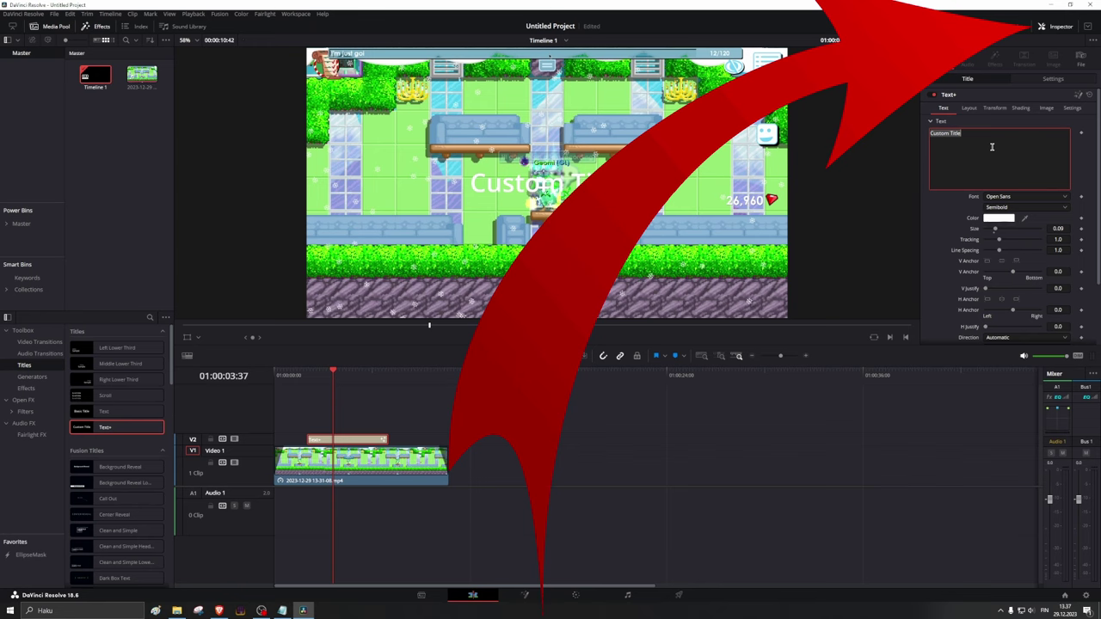
type("Random ")
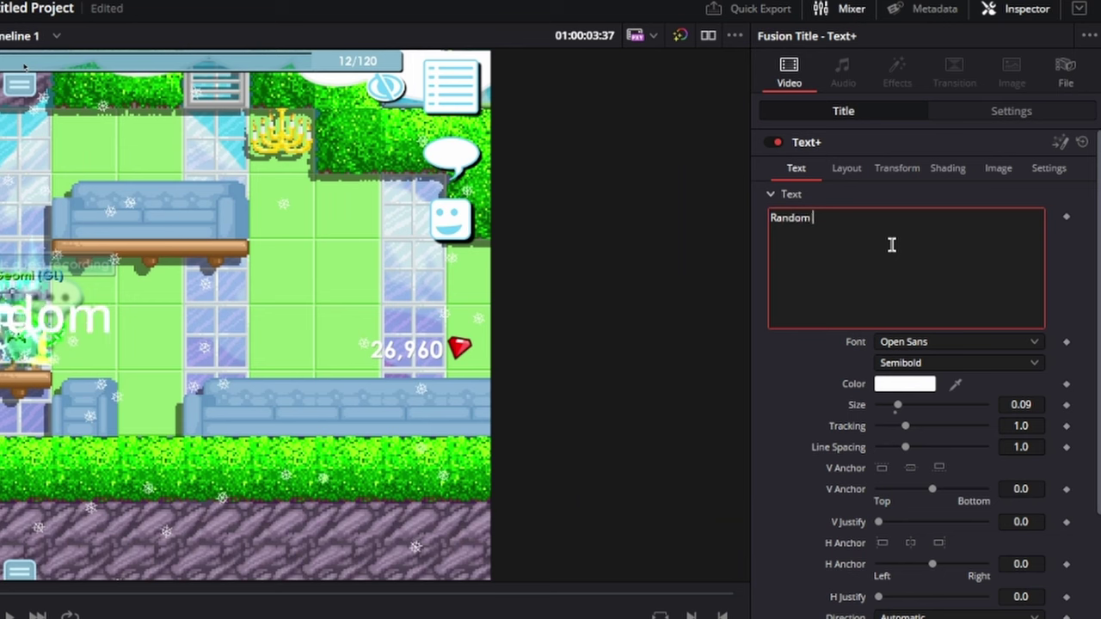
type("text")
left_click(924, 344)
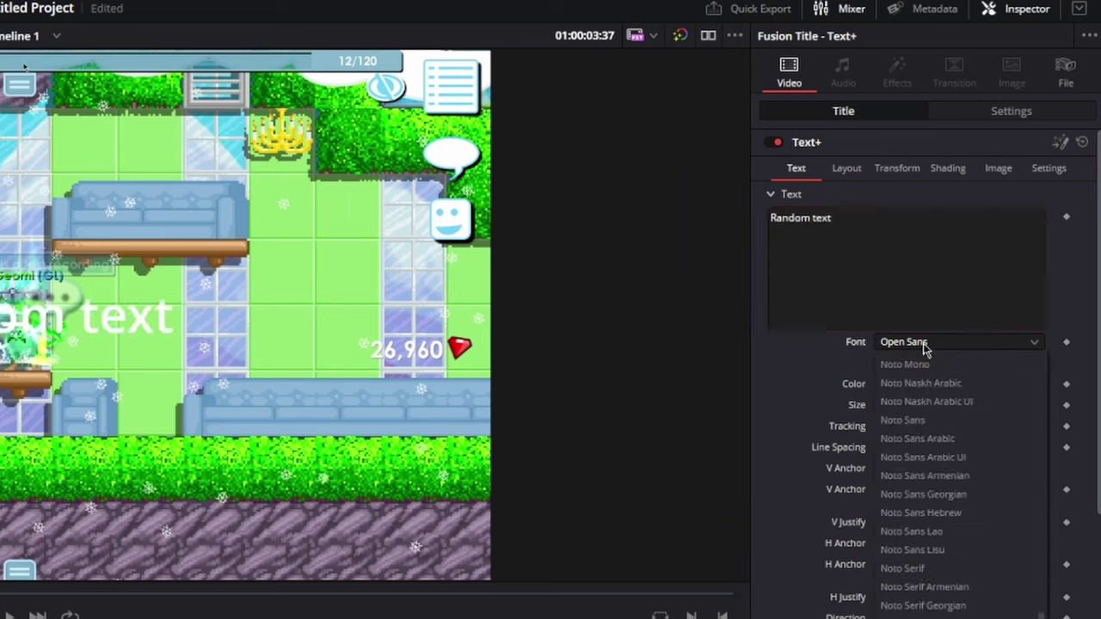
scroll(946, 462, "up", 3)
scroll(942, 478, "up", 15)
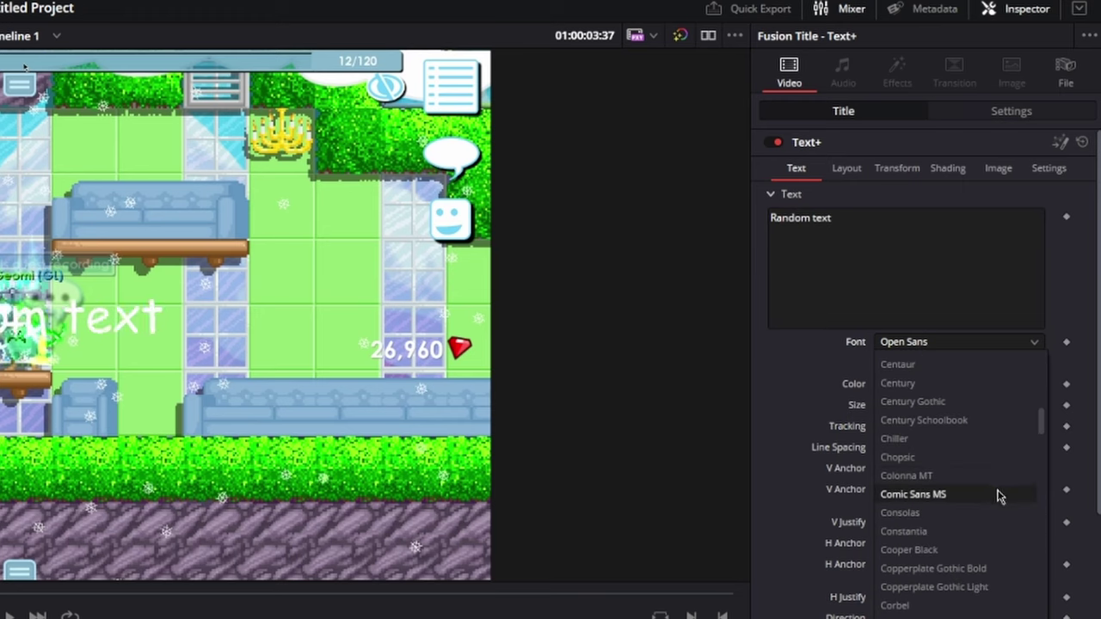
left_click(914, 399)
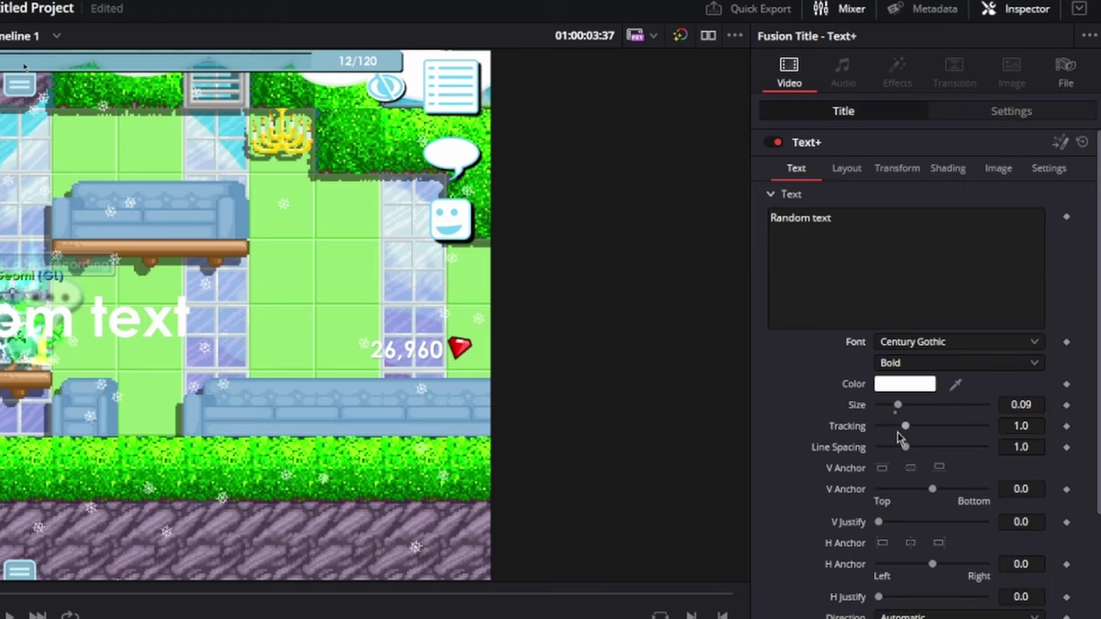
Add a black title outline of 0.0528 thickness and lighten the shadow to 0.386 opacity.
left_click(947, 170)
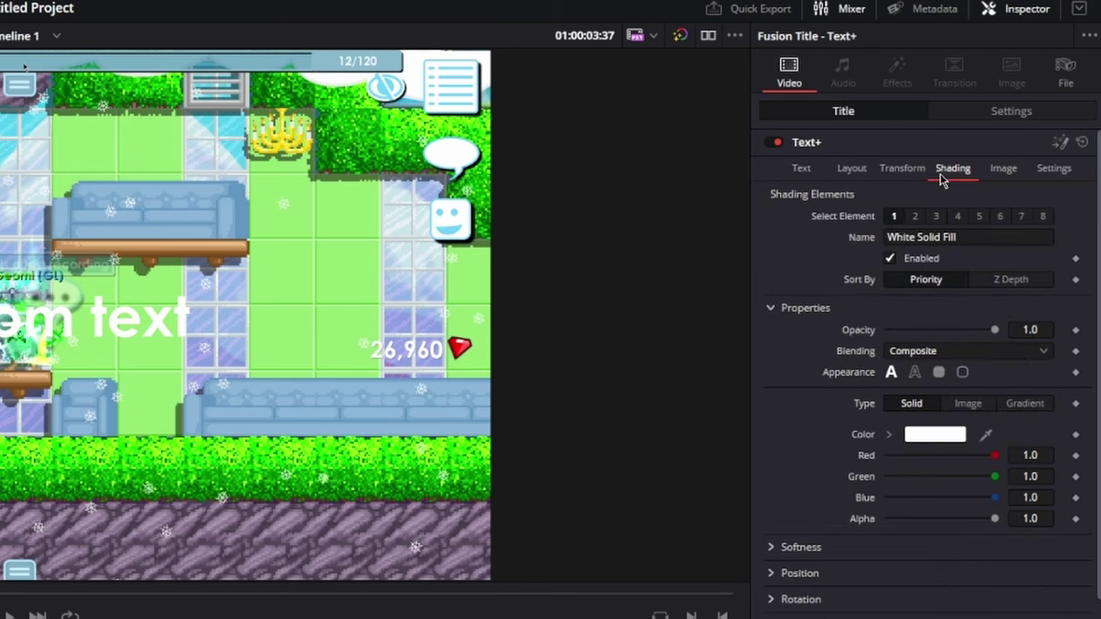
left_click(934, 216)
left_click(915, 216)
left_click(890, 258)
left_click(936, 561)
key("Return")
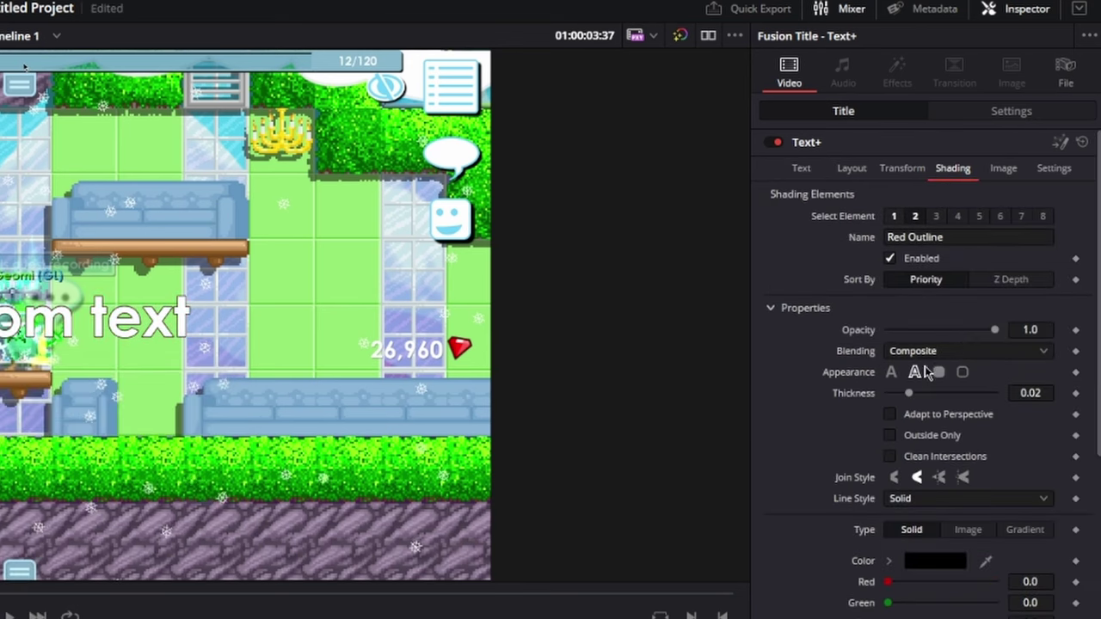
left_click_drag(908, 393, 944, 393)
left_click(937, 218)
left_click_drag(996, 330, 937, 332)
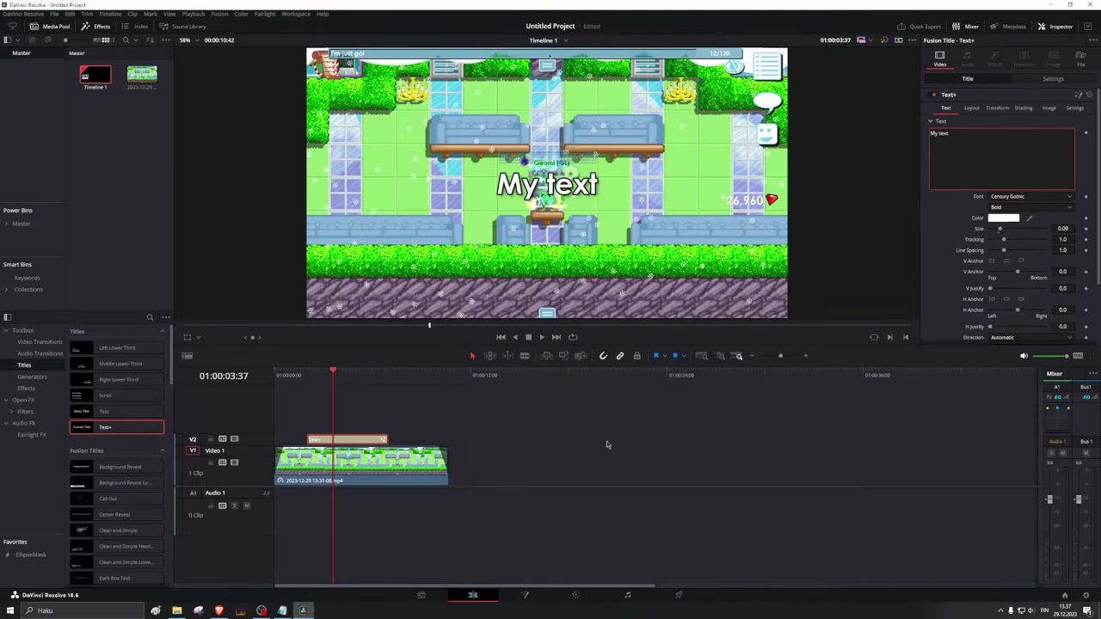
left_click(607, 445)
Move the My text title right in the viewer and trim the clip's start.
left_click(356, 439)
left_click(187, 339)
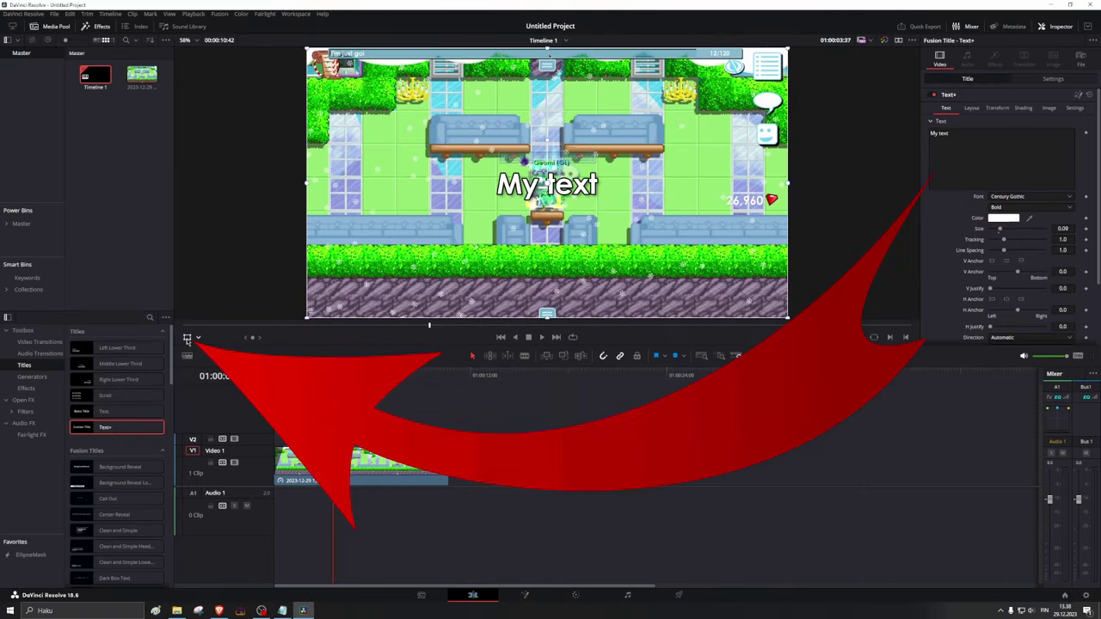
left_click_drag(607, 183, 711, 186)
scroll(365, 436, "up", 2)
left_click_drag(307, 417, 312, 416)
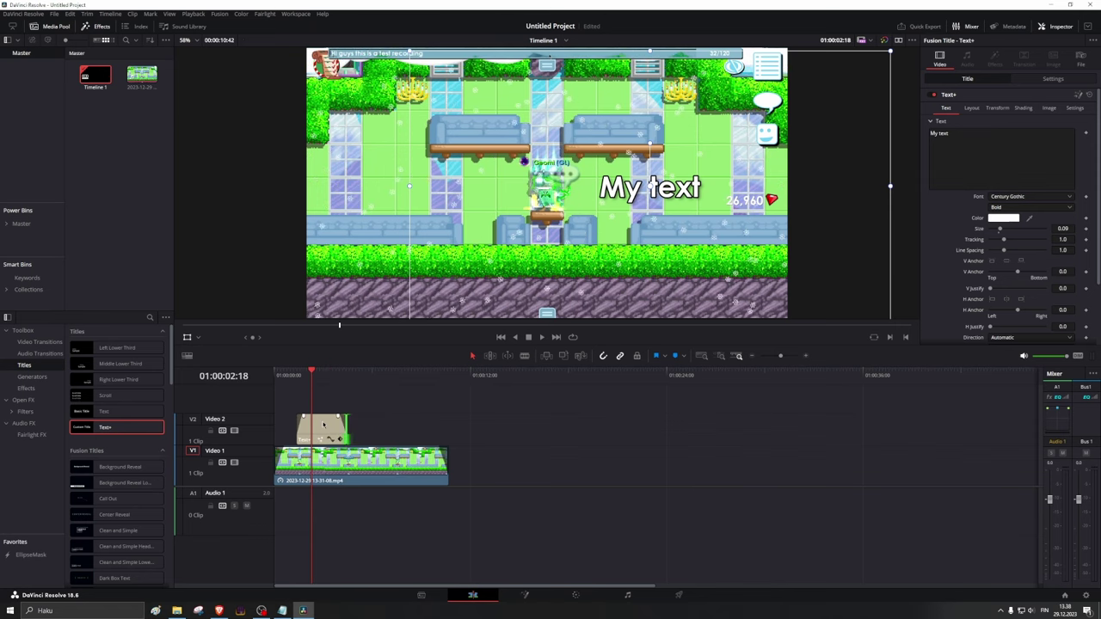
Duplicate the title clip further along Video 2 and select the copy's text for editing.
left_click(327, 424)
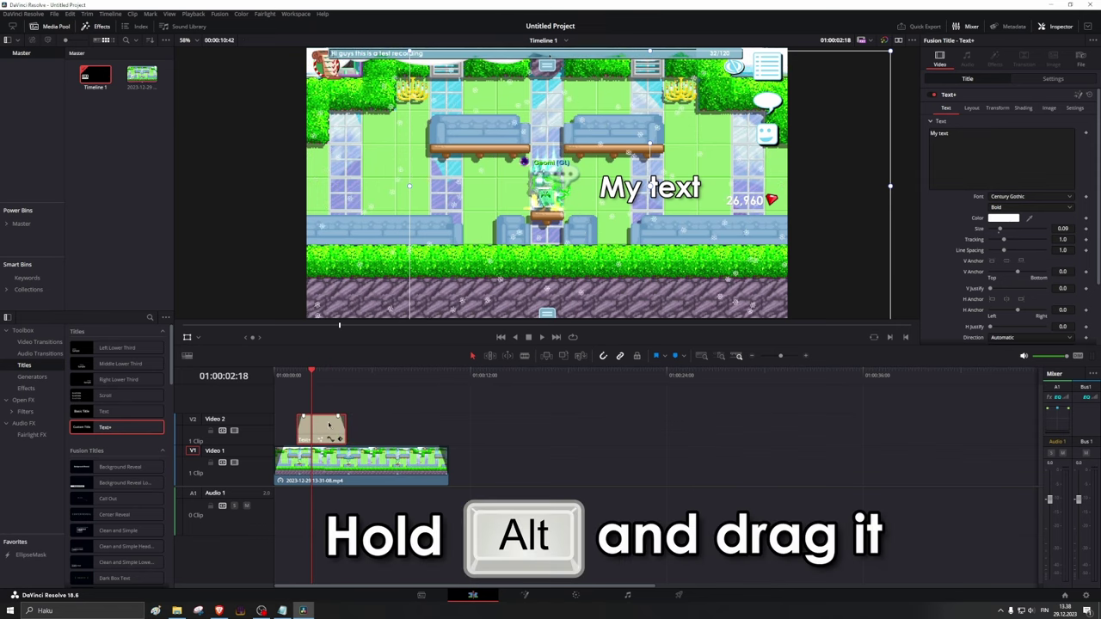
left_click_drag(331, 424, 376, 428)
left_click(369, 385)
double_click(979, 140)
Finish the copy's text as 'My other text' and save the project as 'My first video'.
type("other text")
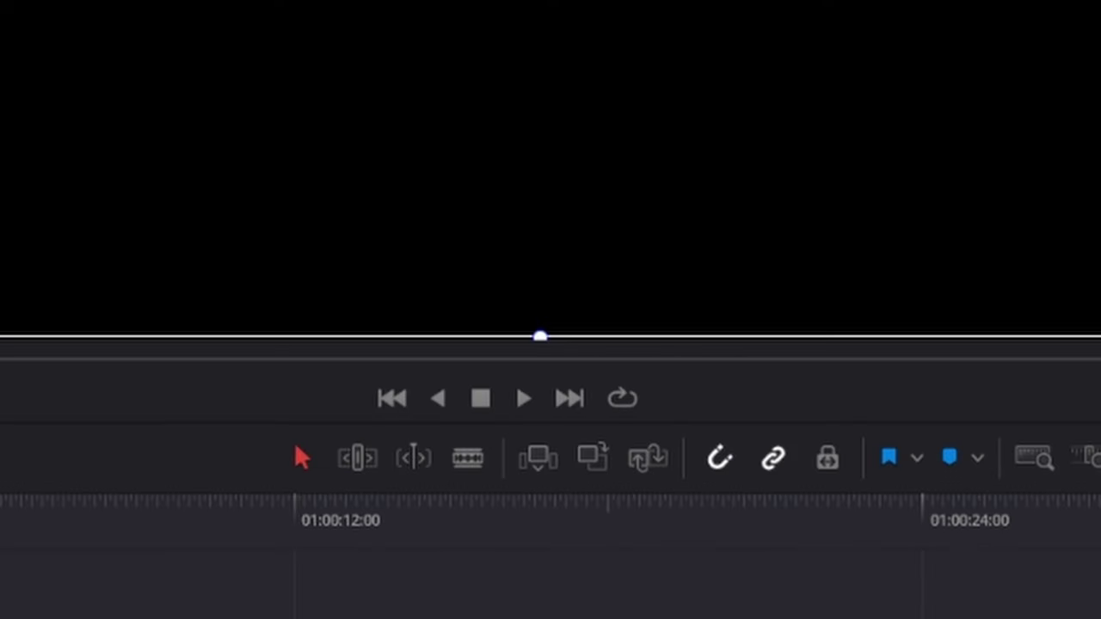
key("ctrl+s")
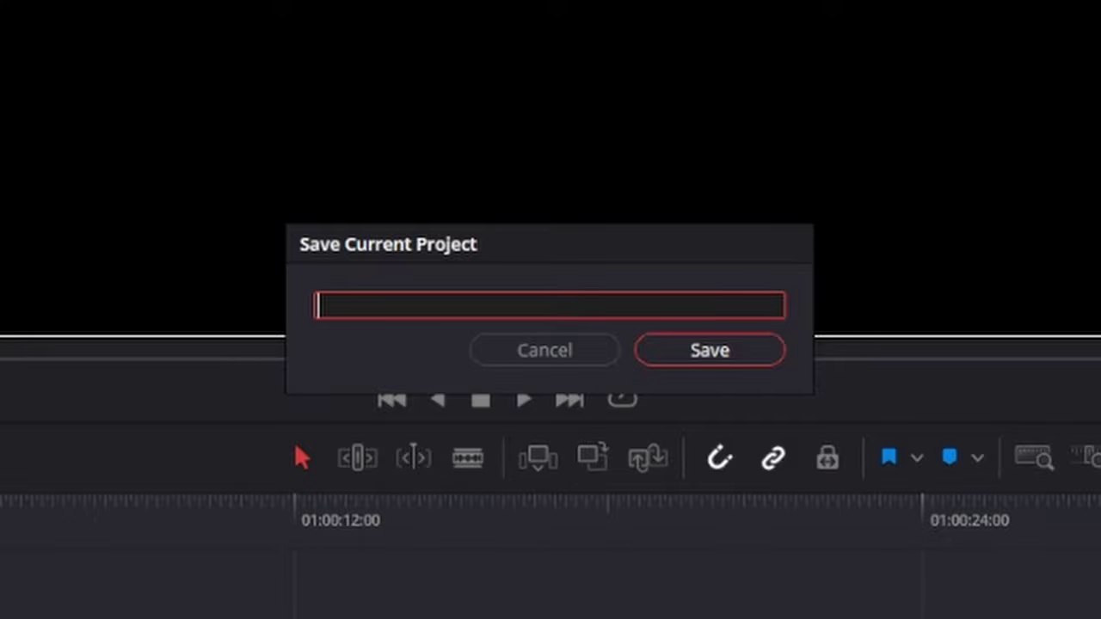
type("M")
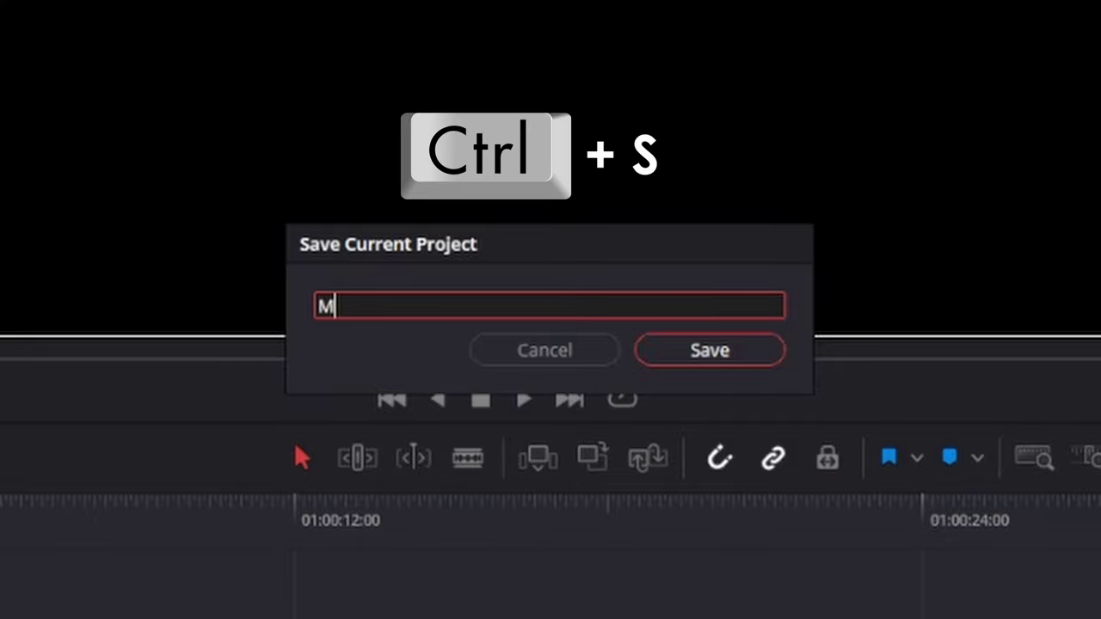
type("y first vid")
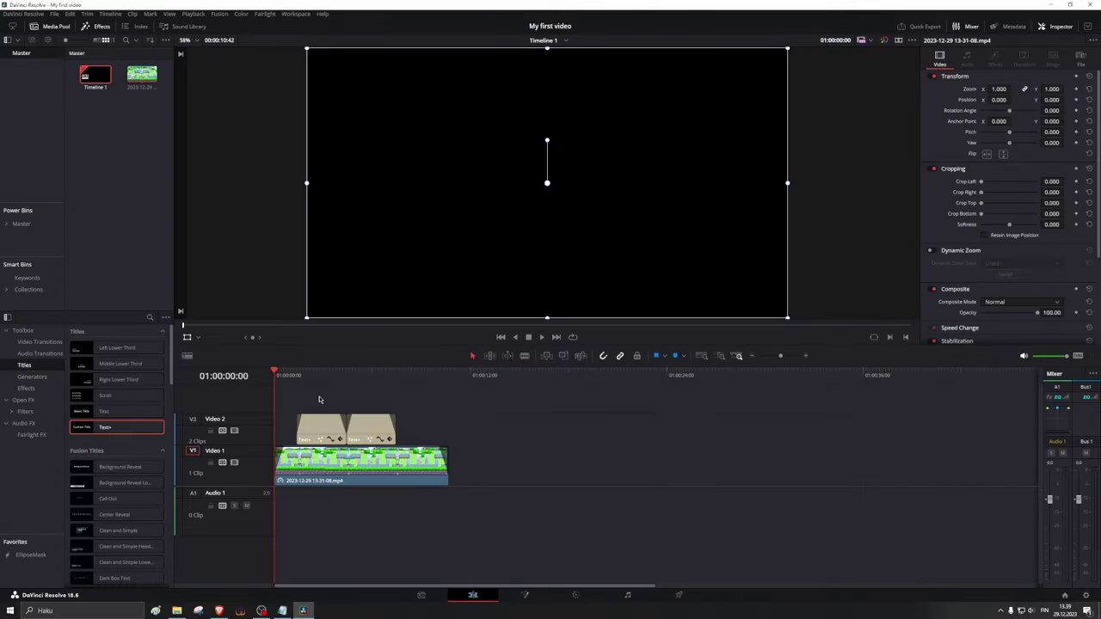
Copy the first title to the timeline start, set it in Luckiest Guy, and move it lower-left.
key("space")
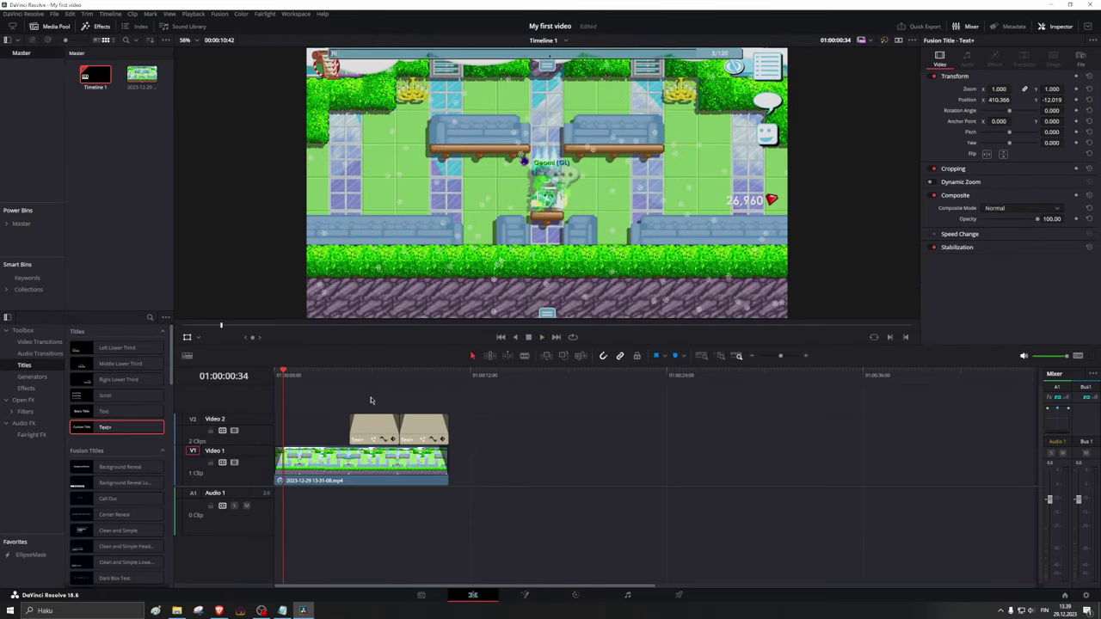
left_click(370, 426)
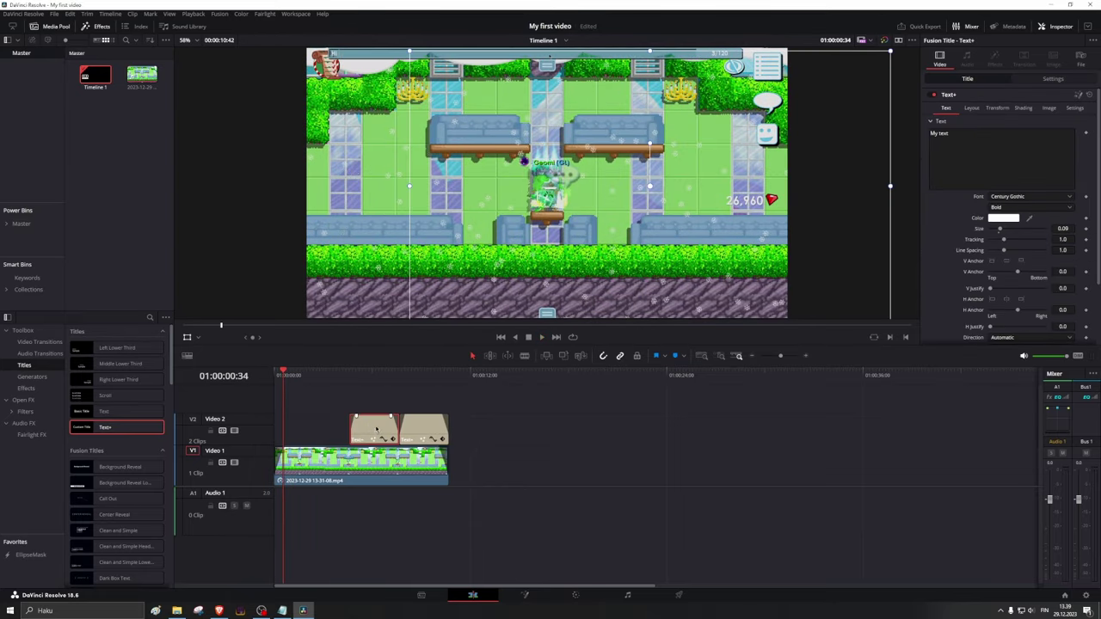
left_click_drag(369, 428, 307, 429)
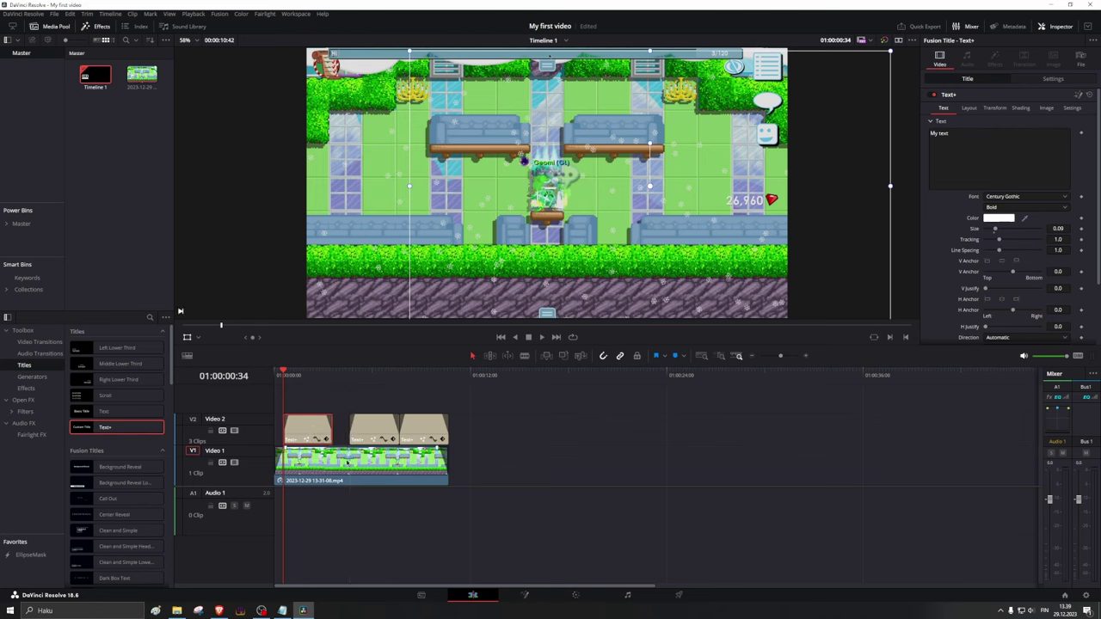
scroll(399, 497, "up", 3)
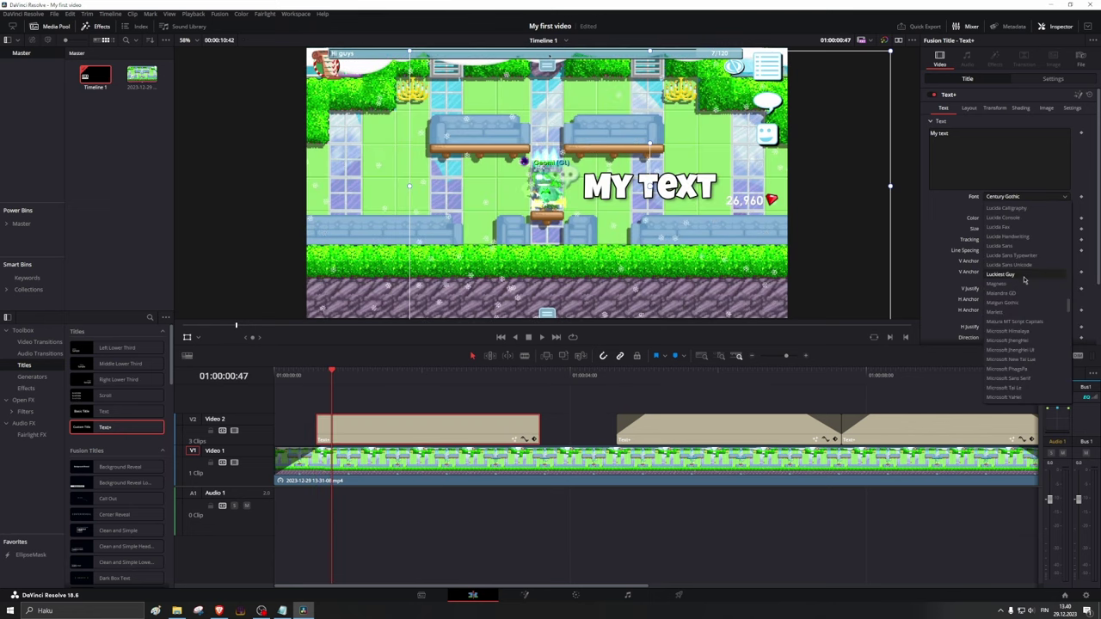
left_click(1025, 279)
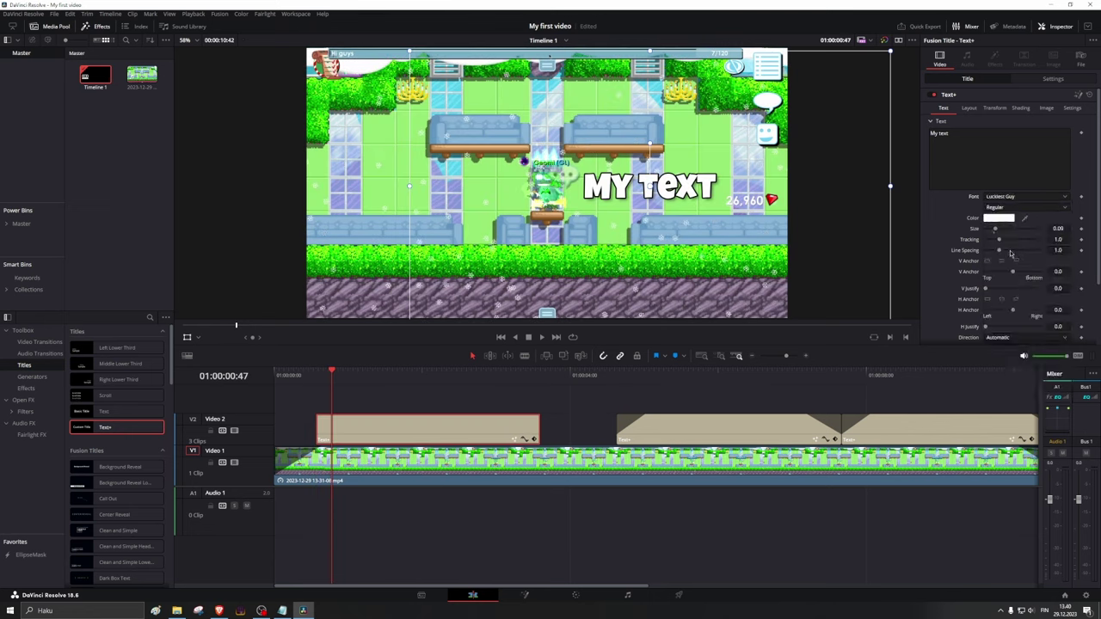
left_click_drag(687, 210, 581, 227)
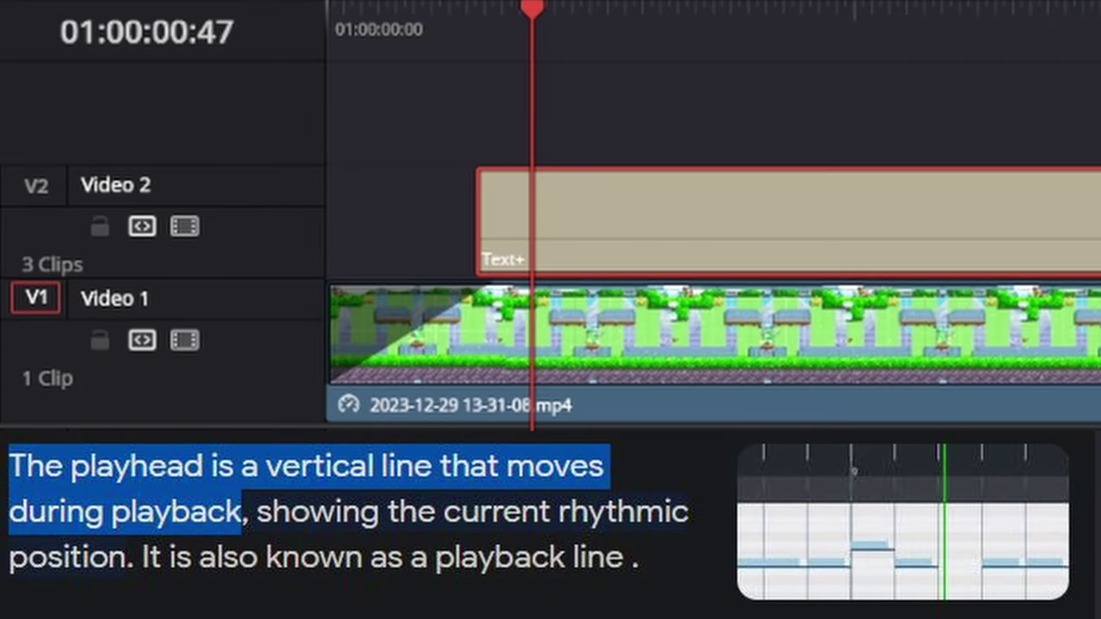
left_click_drag(525, 25, 475, 22)
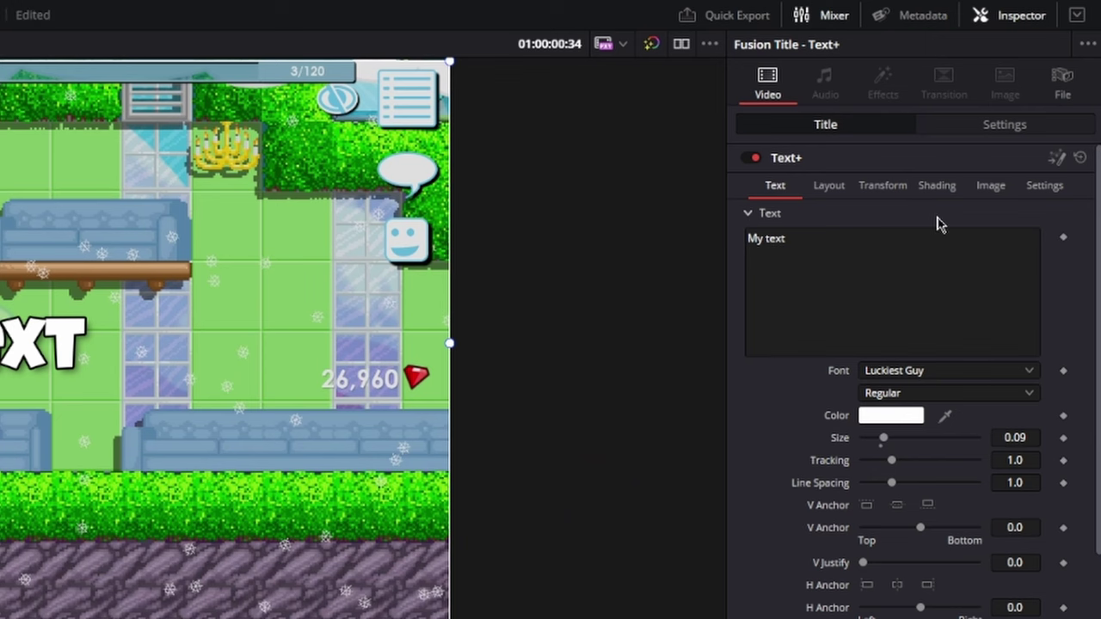
Keyframe the title Size at 1.2, then set it to 1.0 two frames later.
left_click(833, 196)
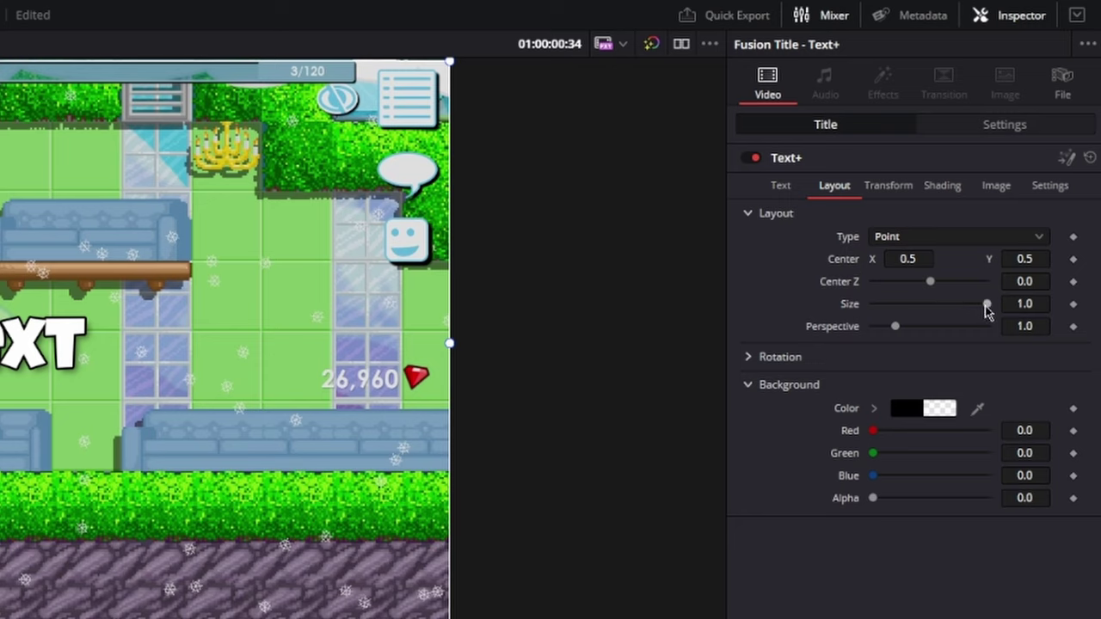
left_click(1074, 307)
left_click_drag(987, 306, 868, 322)
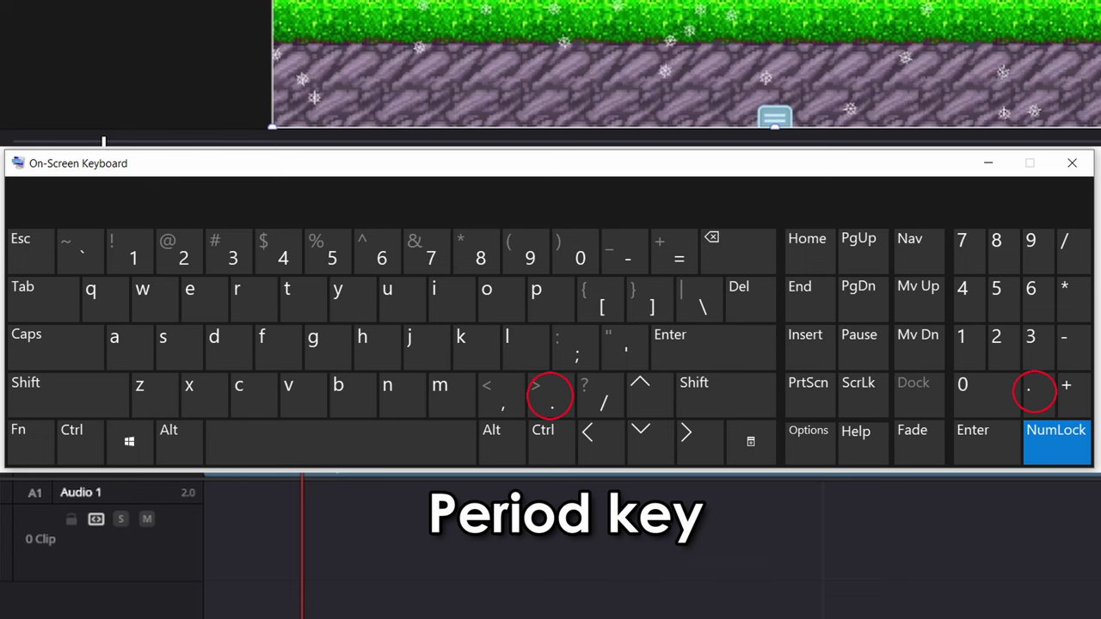
type("1.2")
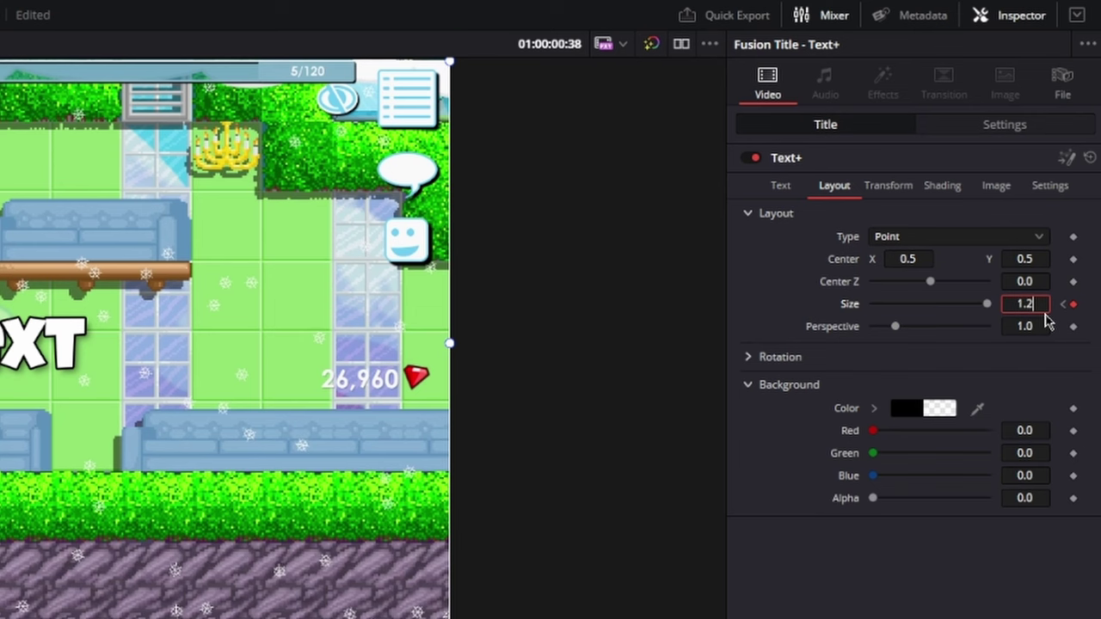
key("Tab")
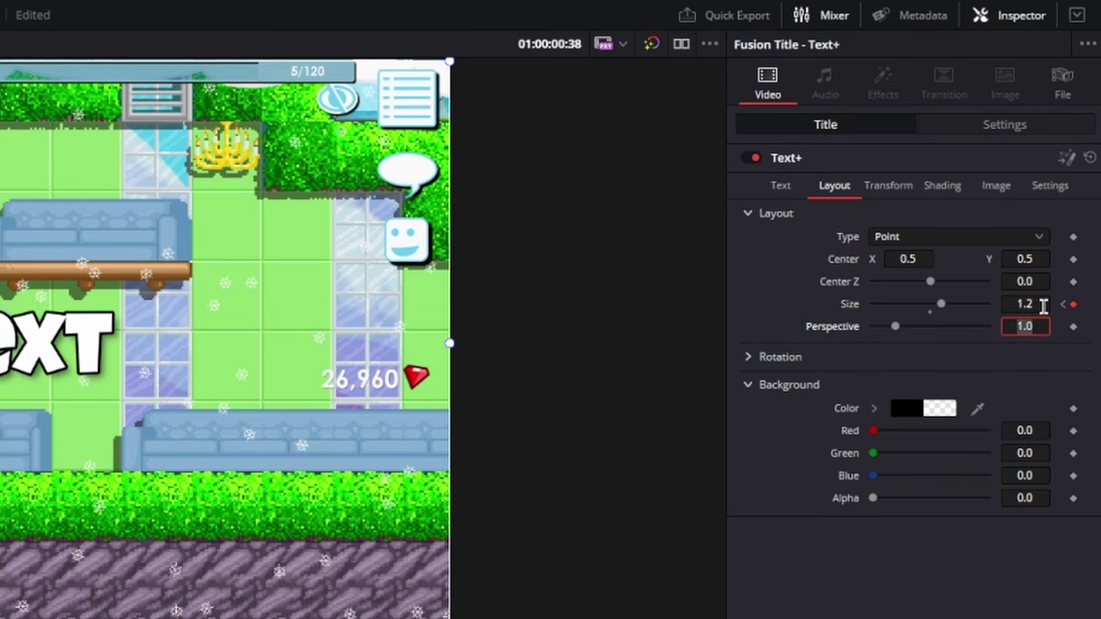
left_click(1043, 305)
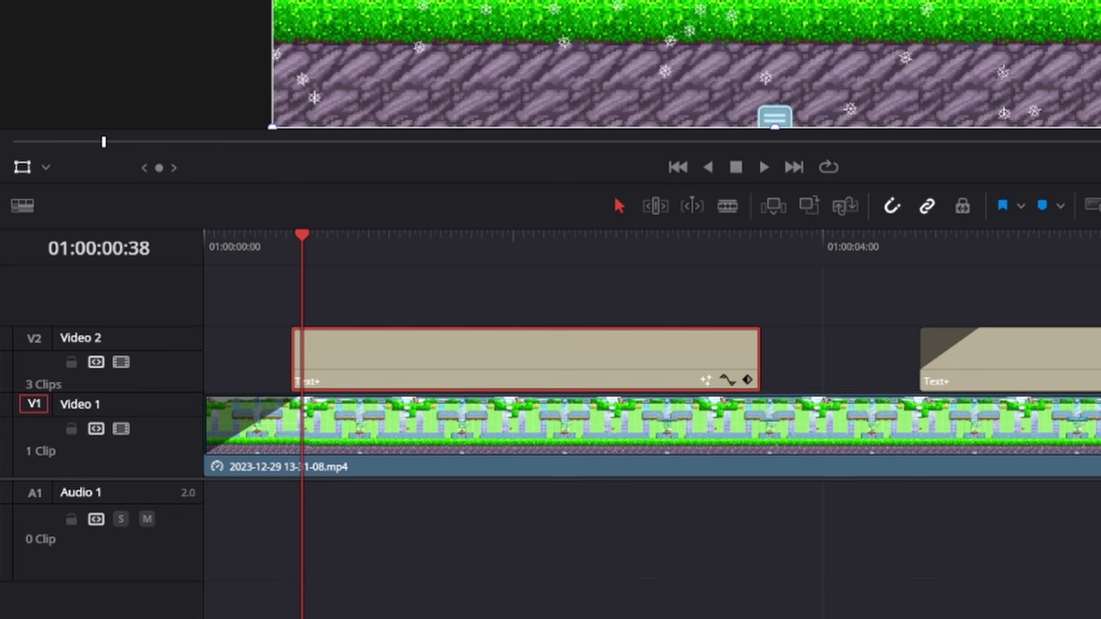
key("Right")
key("Right")
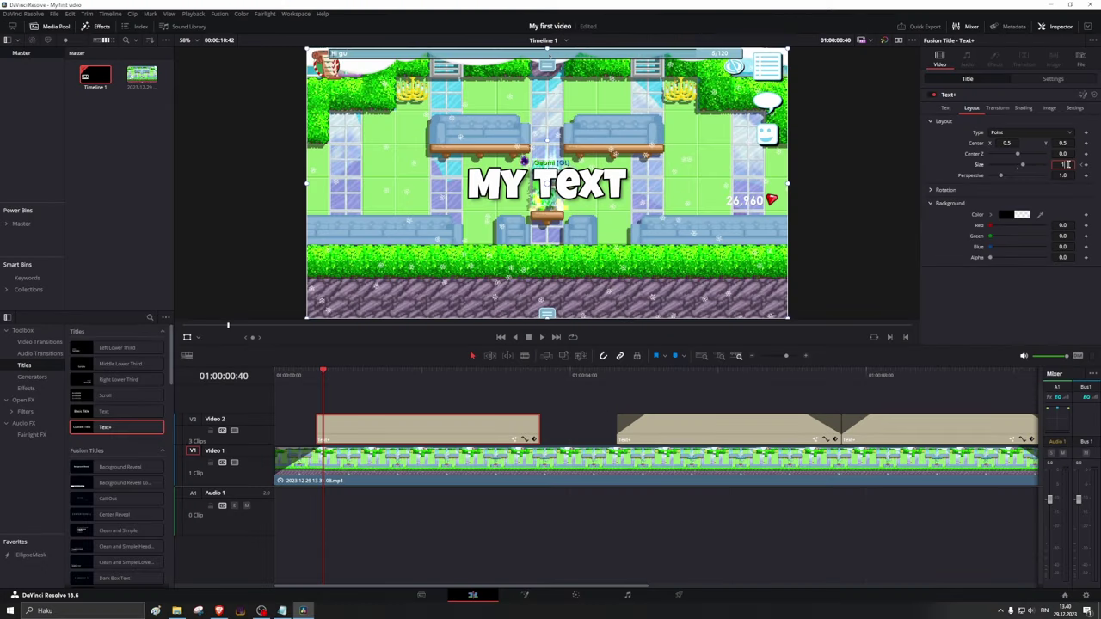
key("Tab")
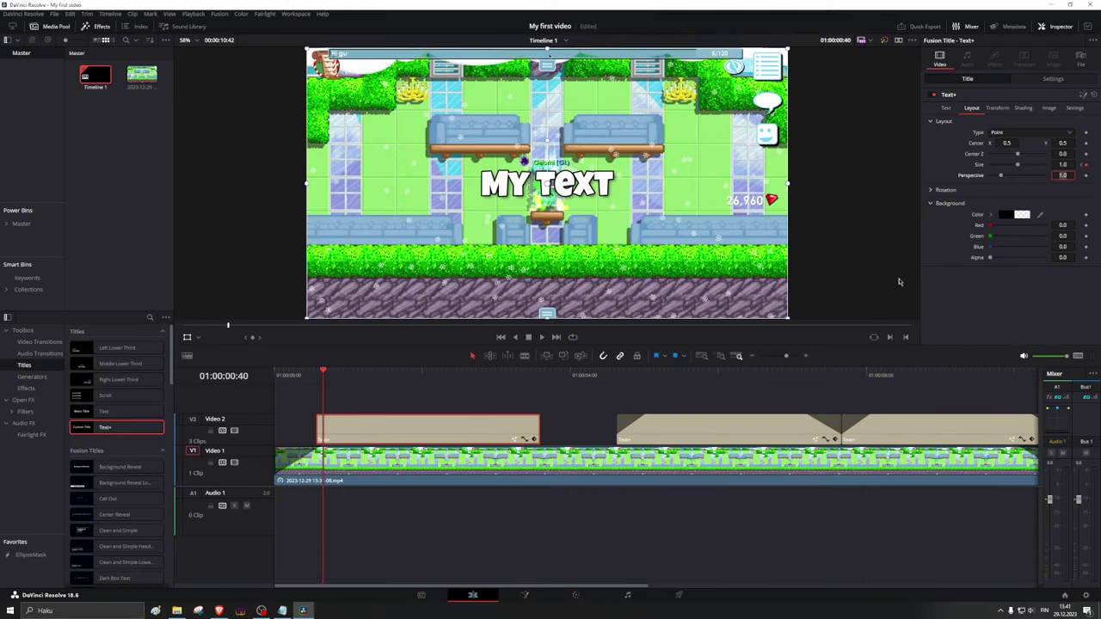
Blade and trim the first title, then paste two copies reading 'MY TEXT 2' and 'MY TEXT 3'.
left_click(555, 403)
key("space")
key("ctrl+b")
left_click_drag(539, 424, 373, 424)
type("2")
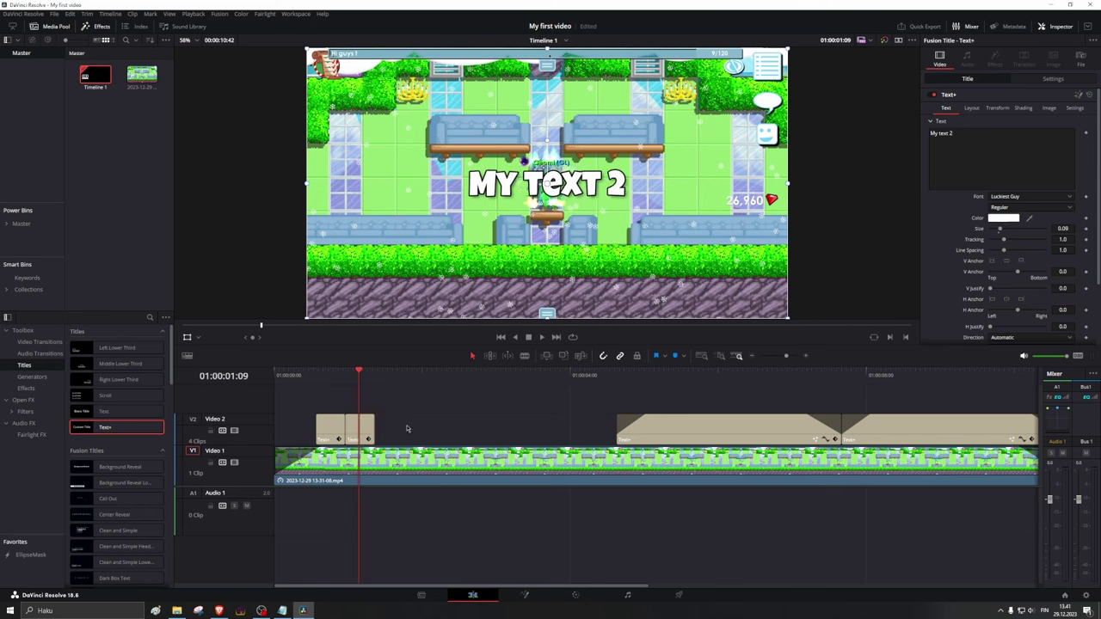
key("ctrl+v")
key("BackSpace")
type("3")
Place MY TEXT lower, MY TEXT 2 lower right, MY TEXT 3 lower left, then replay.
left_click(336, 424)
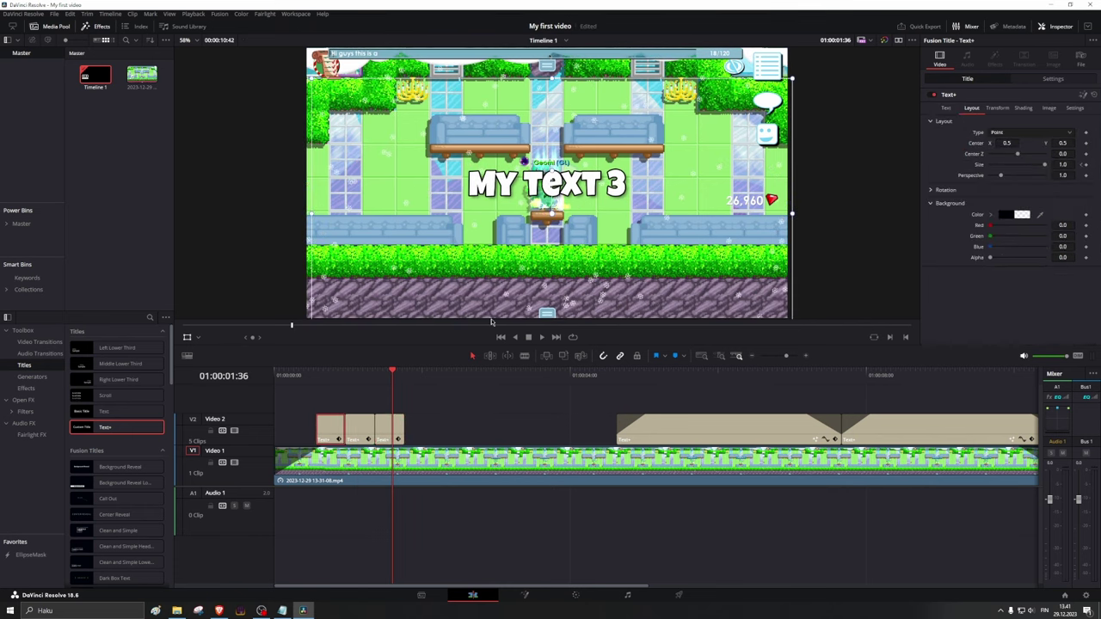
left_click(328, 374)
left_click_drag(545, 243, 546, 319)
left_click(356, 421)
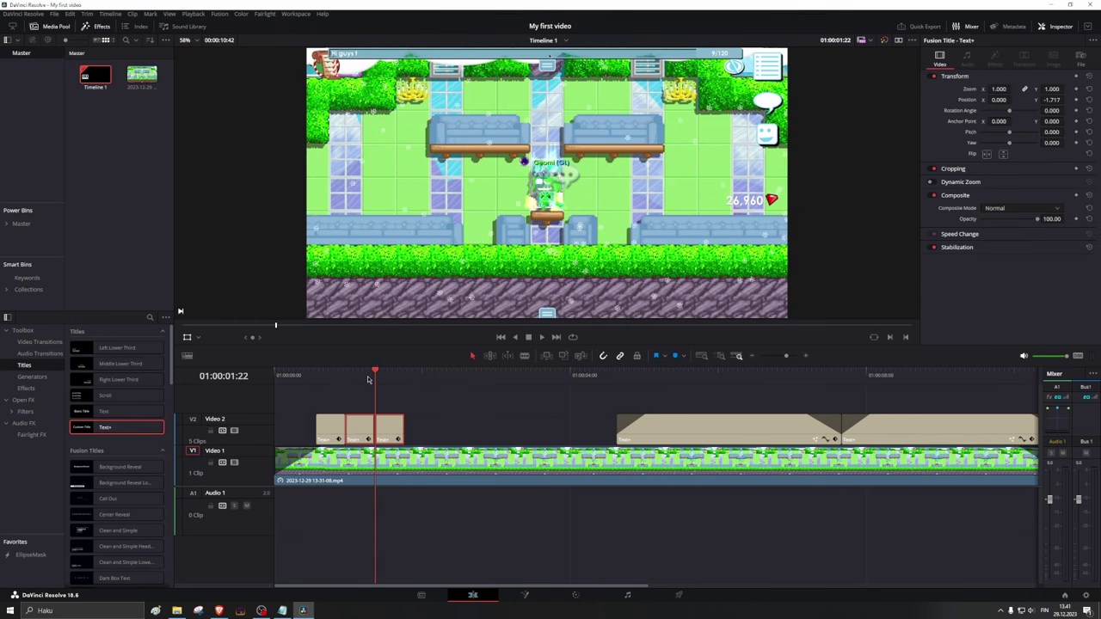
left_click_drag(602, 194, 762, 268)
left_click(389, 426)
left_click_drag(577, 211, 421, 288)
left_click(336, 405)
key("Home")
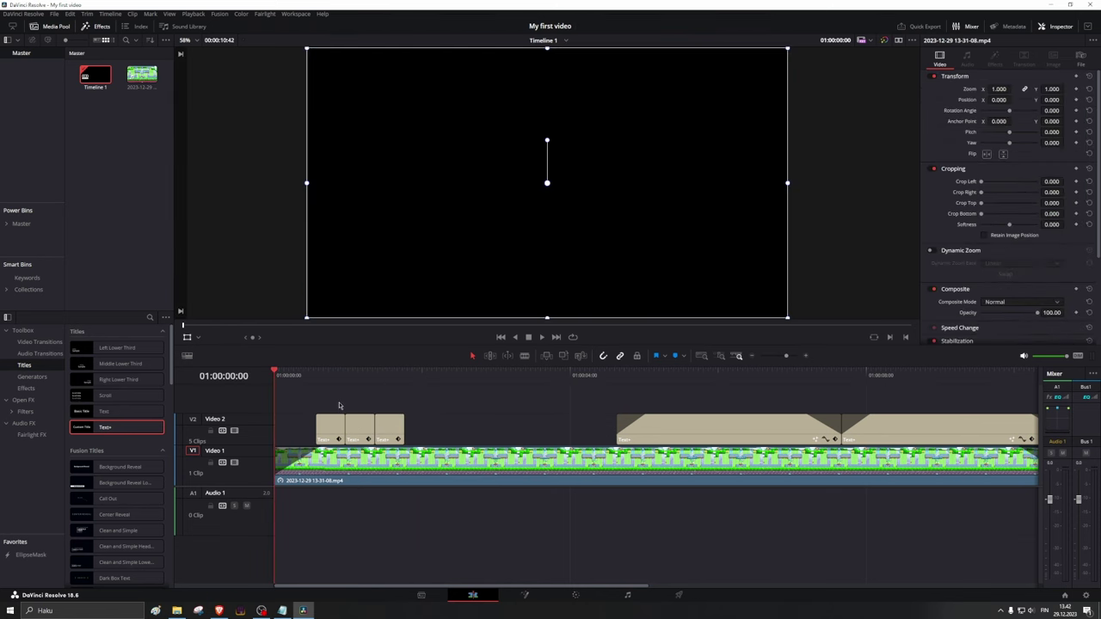
key("space")
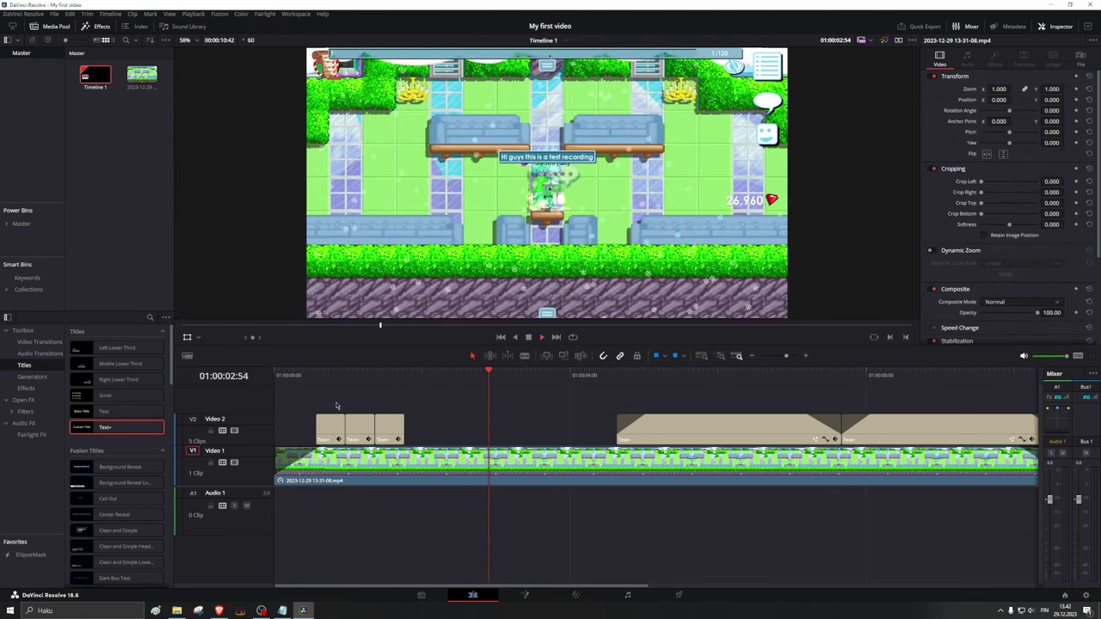
Import the non-copyright lofi aesthetic music MP3 into the Media Pool via Import Media.
scroll(332, 406, "down", 2)
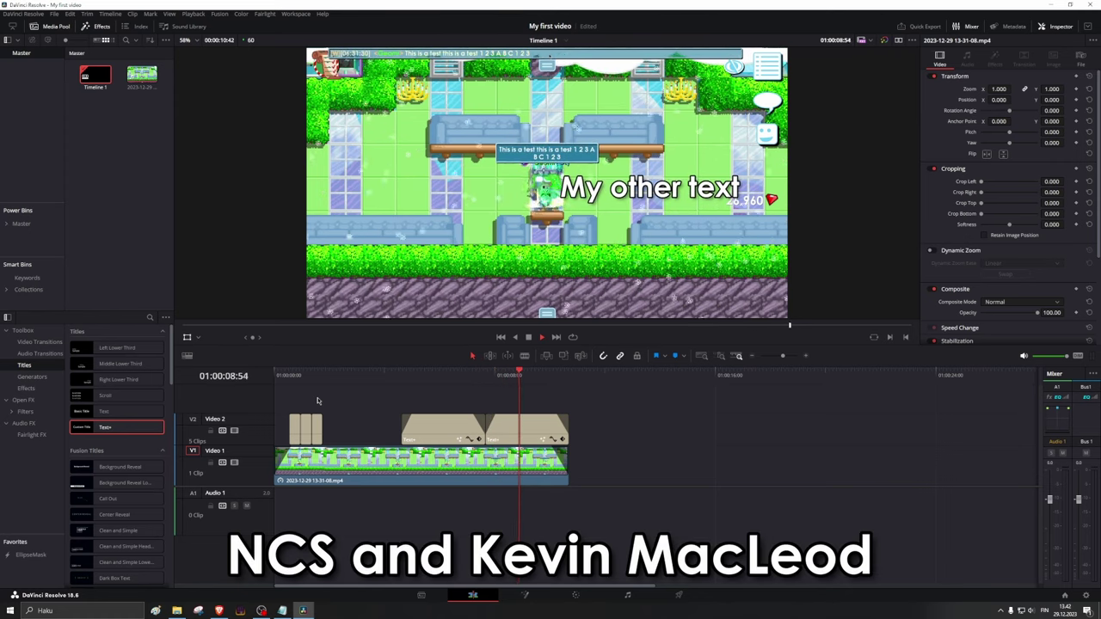
right_click(102, 147)
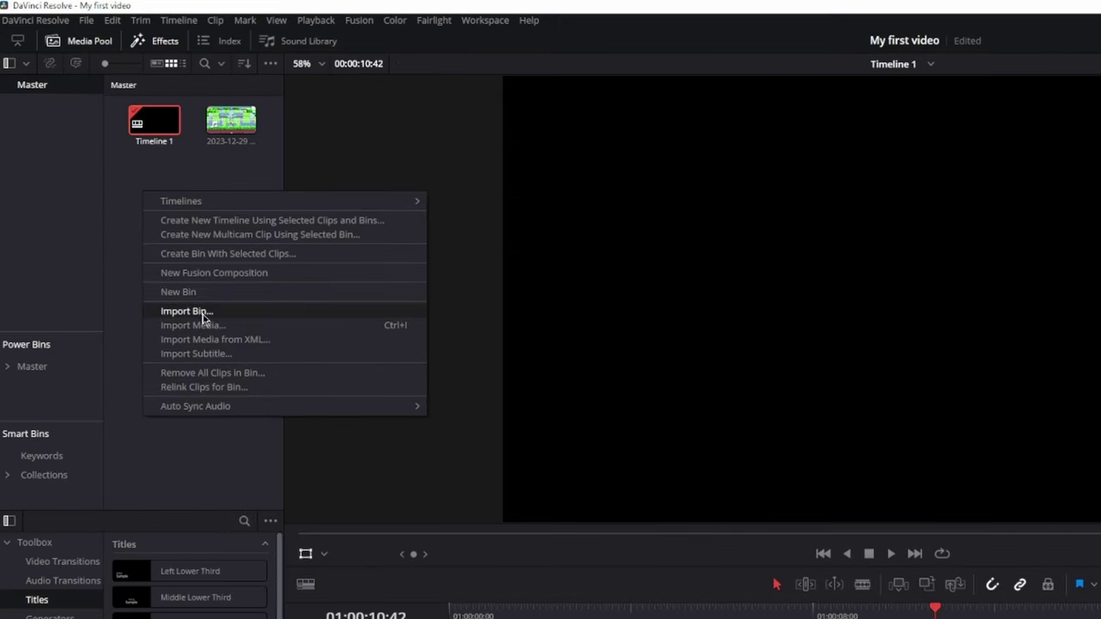
left_click(209, 326)
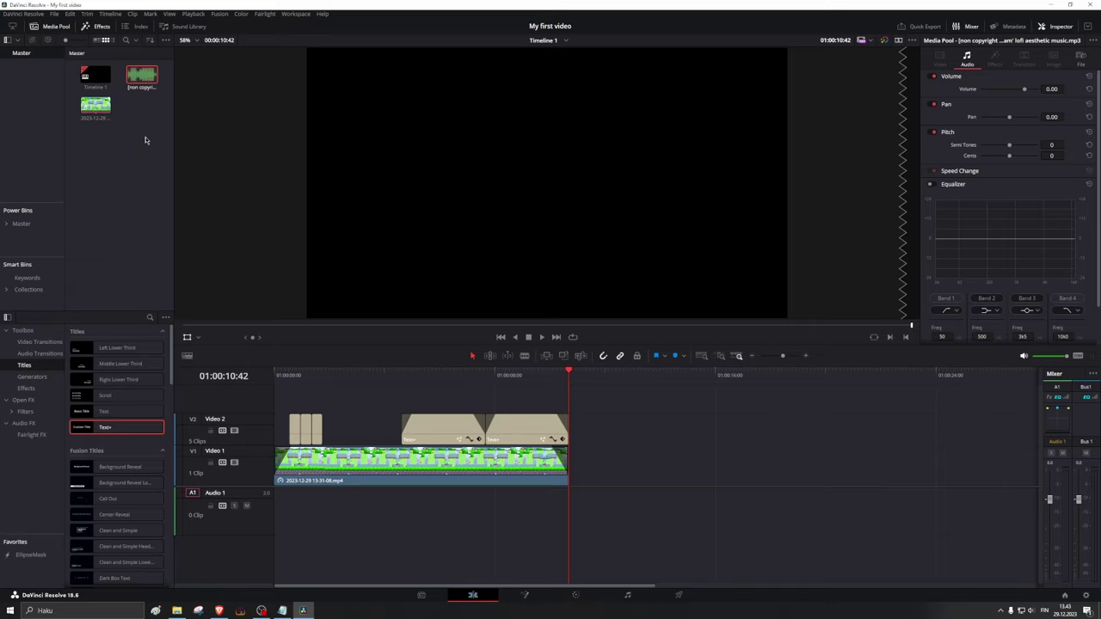
Place the music on Audio 1 and blade off and delete the part past the video's end.
left_click(141, 77)
left_click_drag(141, 79, 277, 507)
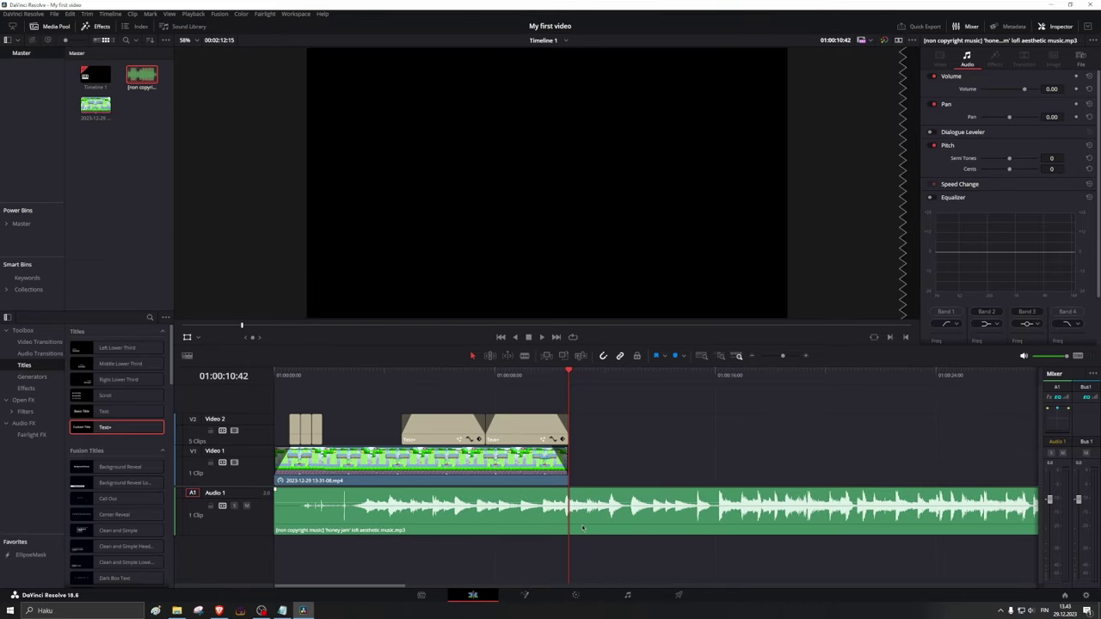
left_click(524, 356)
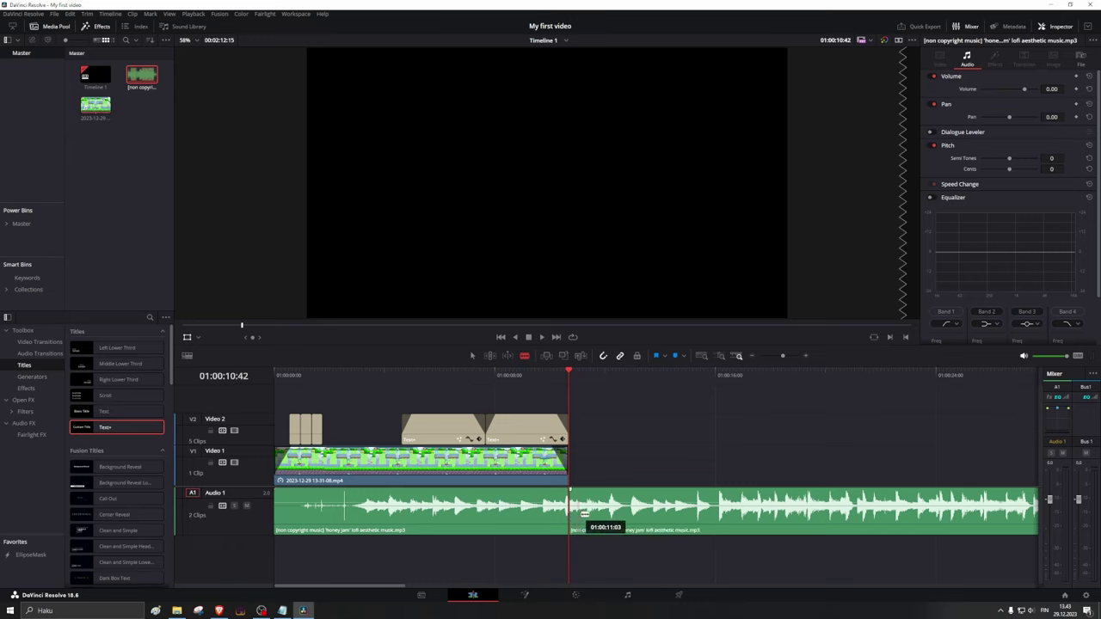
left_click(569, 513)
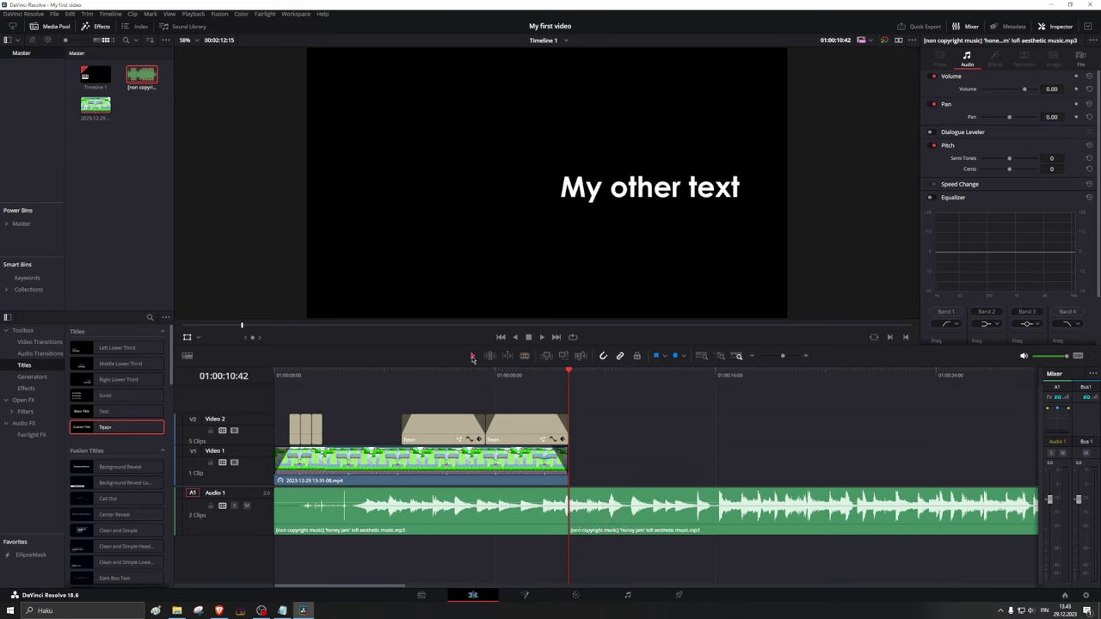
left_click(599, 526)
key("Delete")
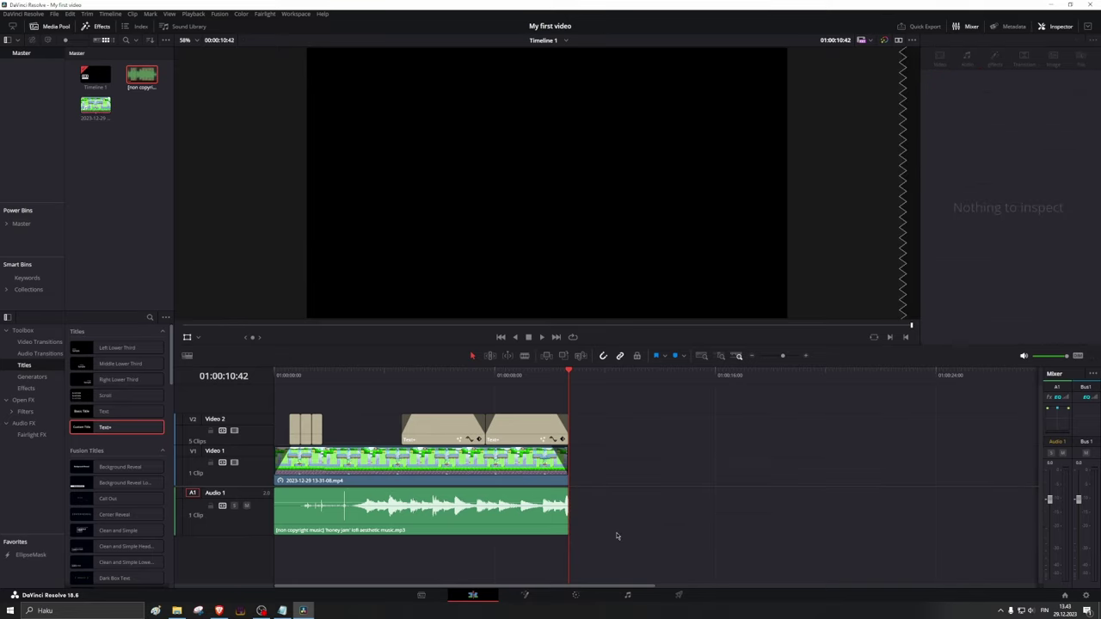
Add a fade-out to the end of the music clip.
scroll(676, 526, "up", 5)
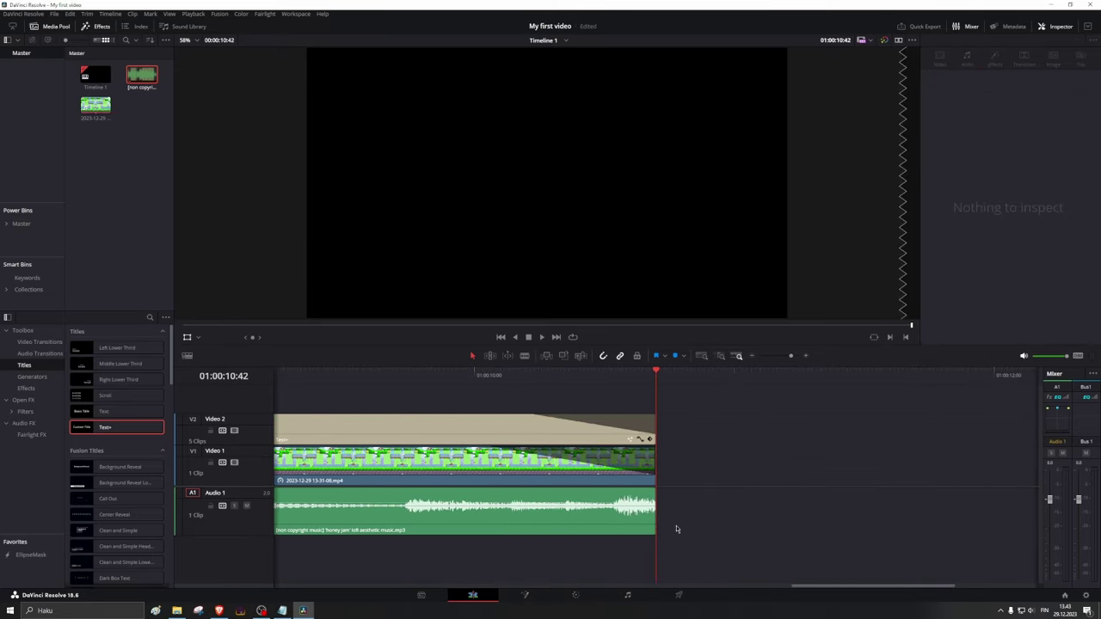
left_click_drag(646, 486, 404, 491)
scroll(526, 556, "down", 2)
On the Deliver page, configure a custom MP4 H.264 1920×1080 export with automatic quality.
scroll(516, 557, "down", 4)
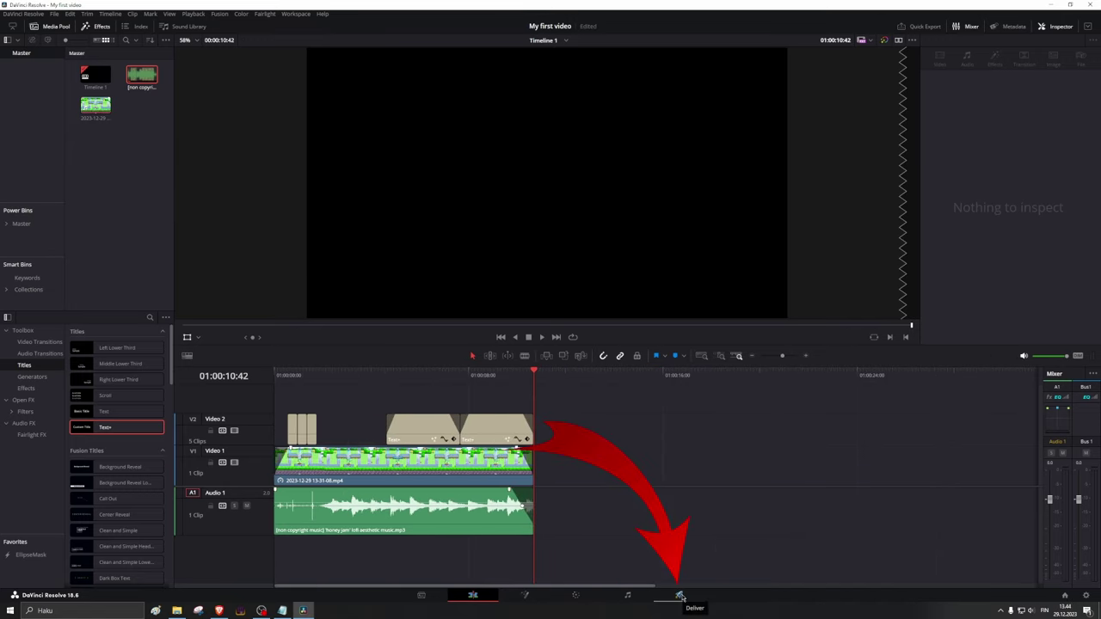
left_click(680, 595)
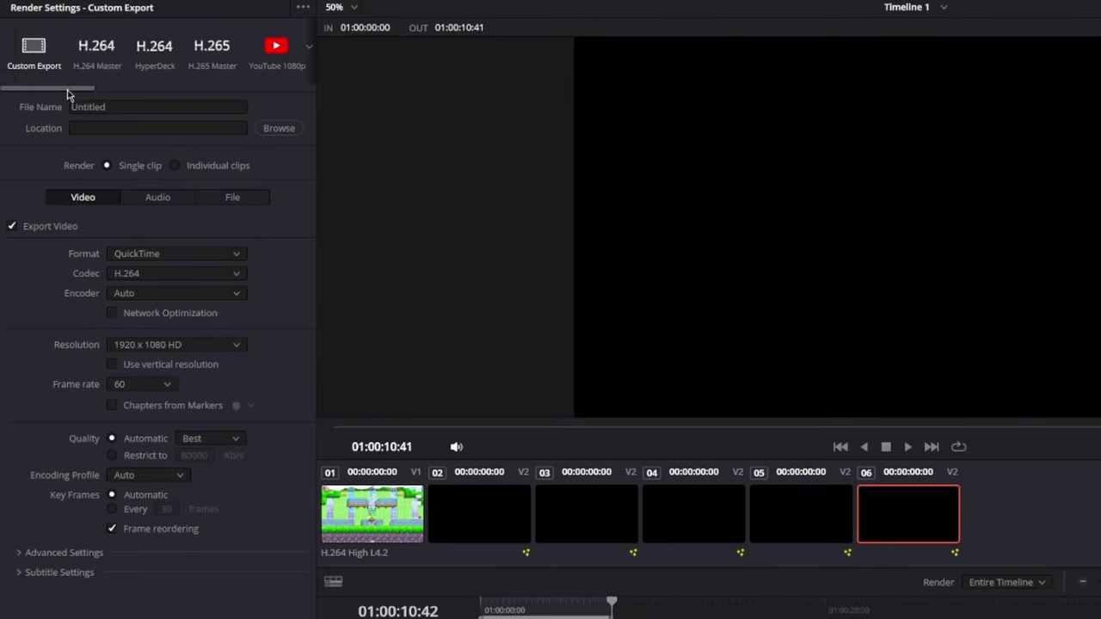
scroll(120, 77, "right", 2)
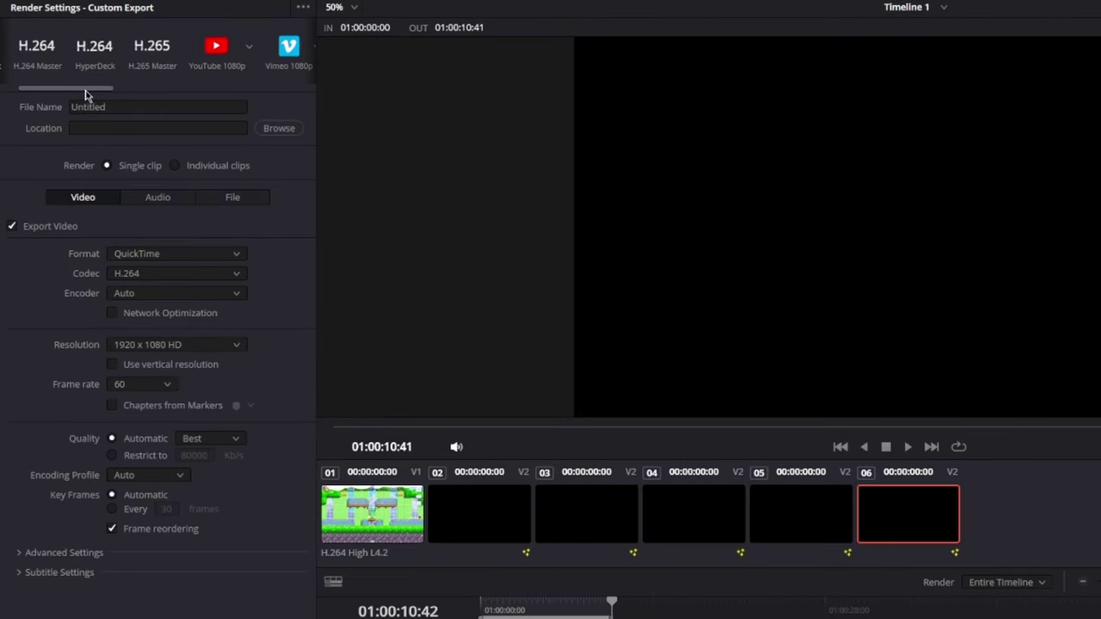
left_click(211, 49)
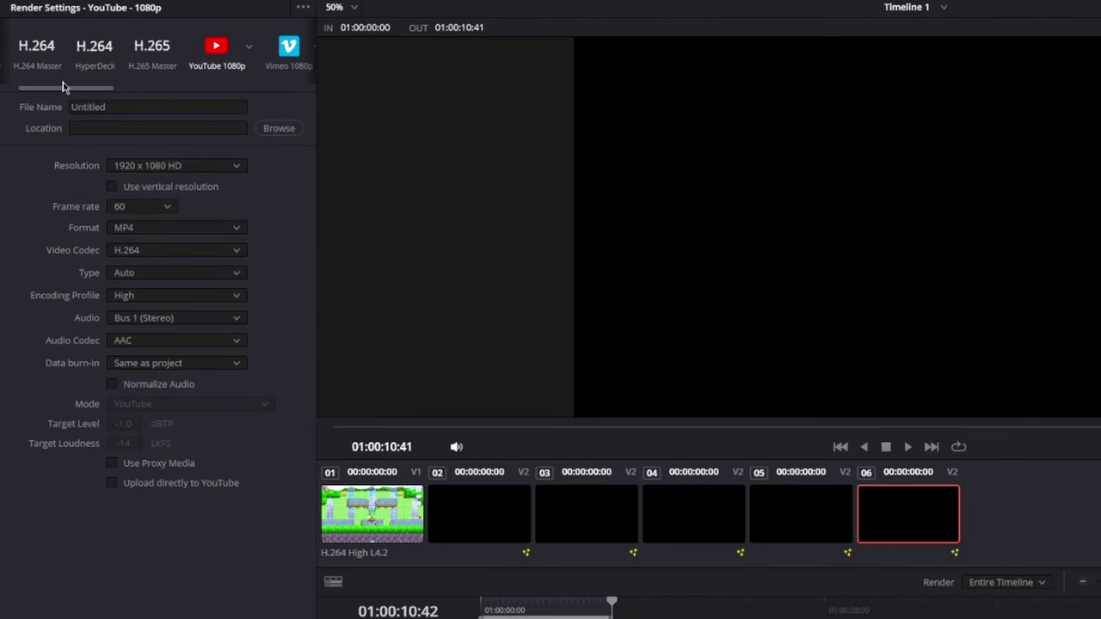
left_click_drag(49, 93, 26, 93)
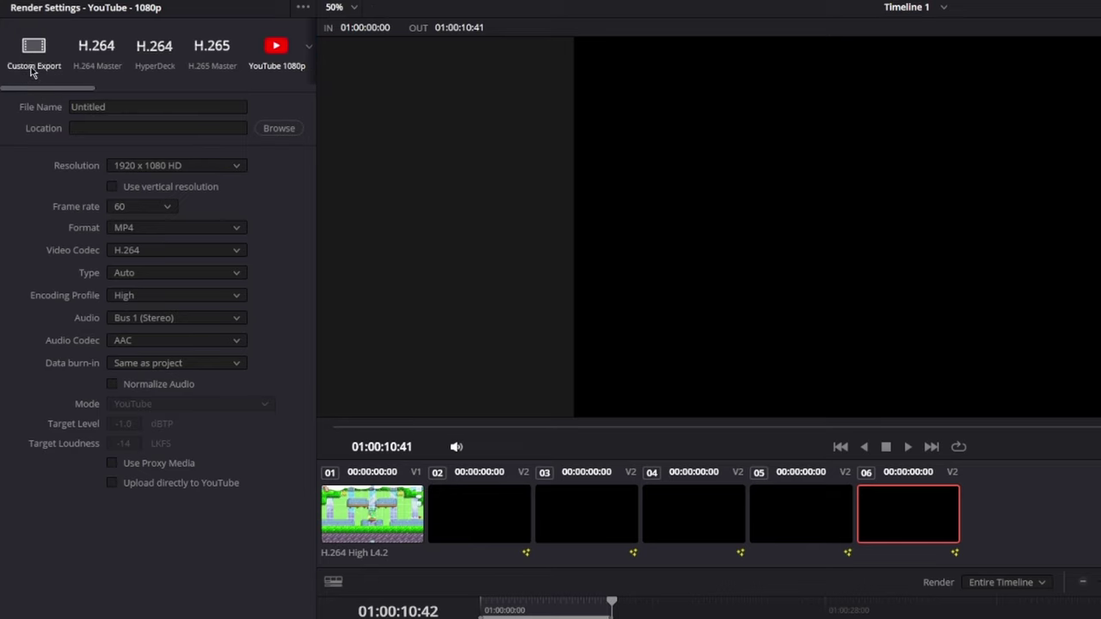
left_click(33, 53)
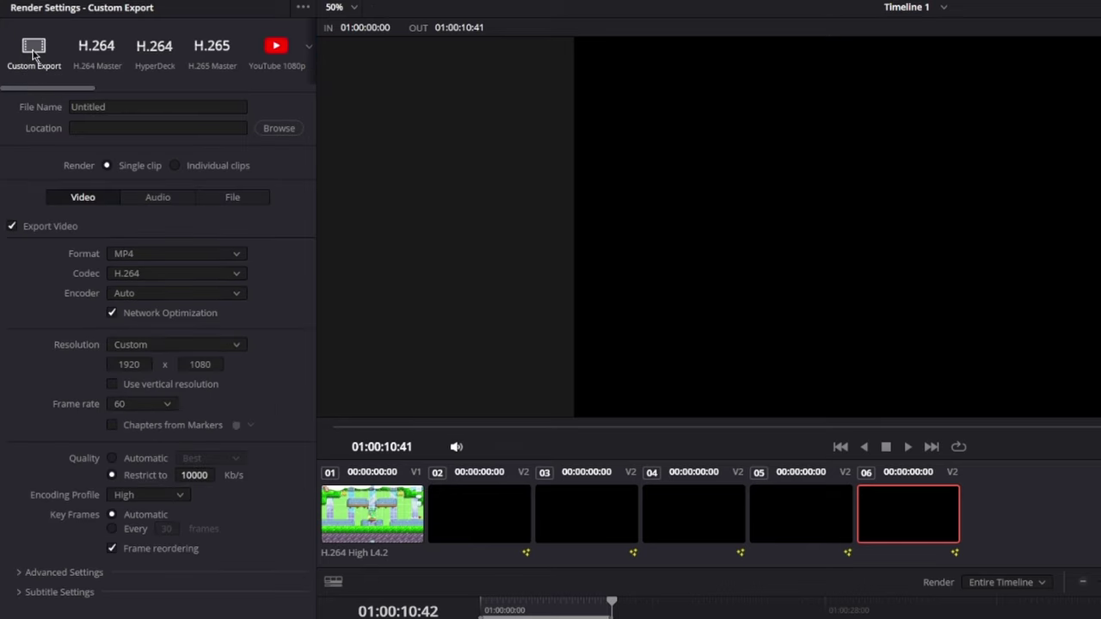
left_click(111, 459)
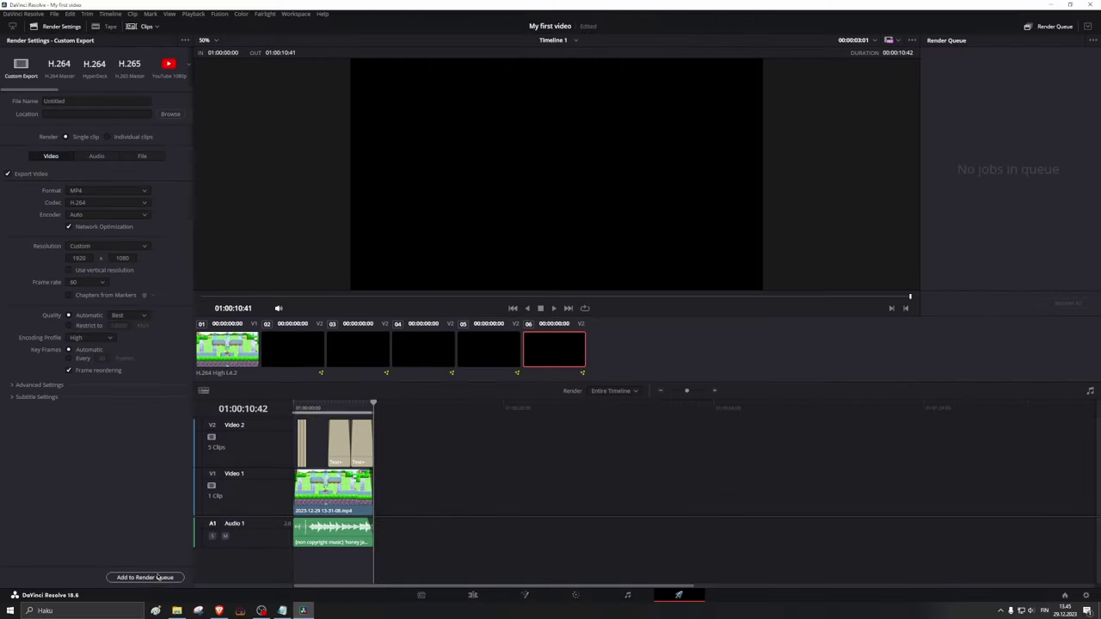
Queue a render of My first video.mp4 to the Videos folder and start rendering it.
left_click(145, 579)
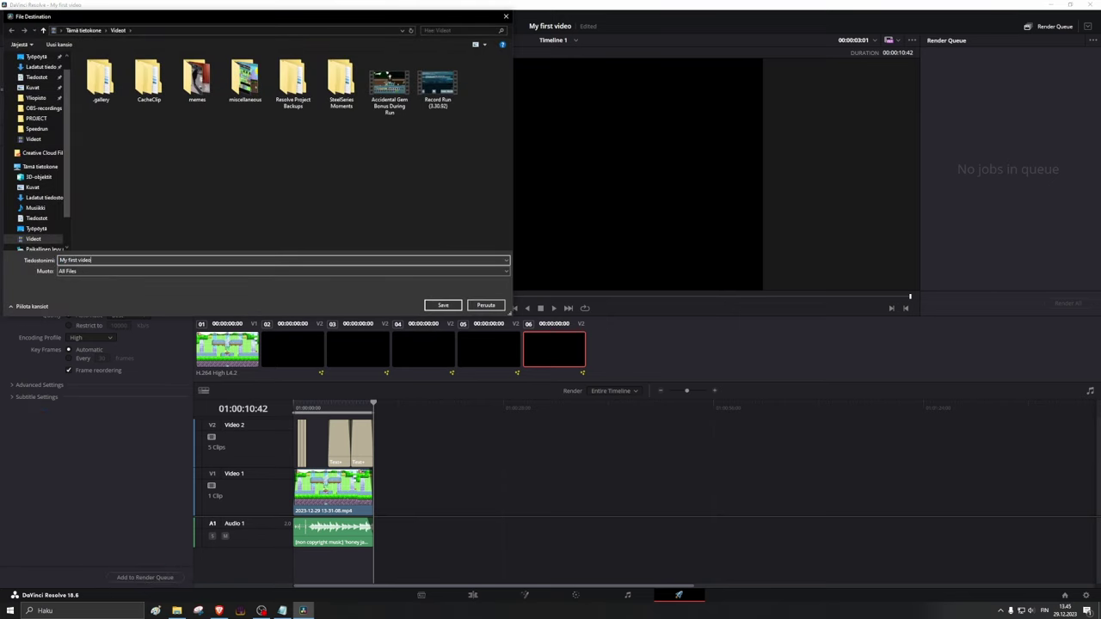
left_click(443, 305)
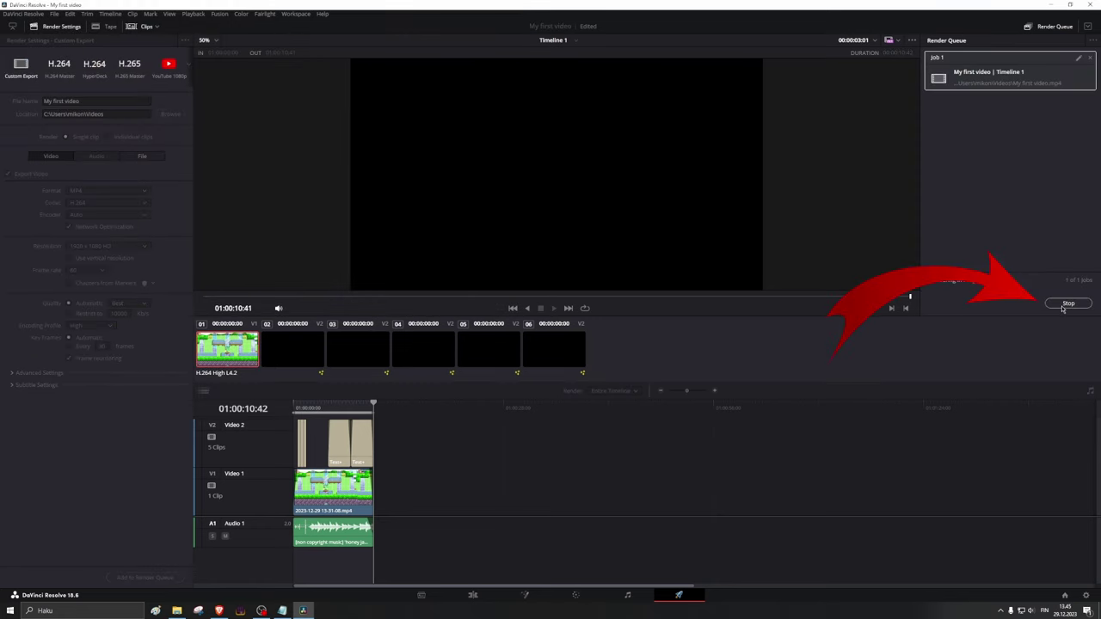
left_click(1065, 306)
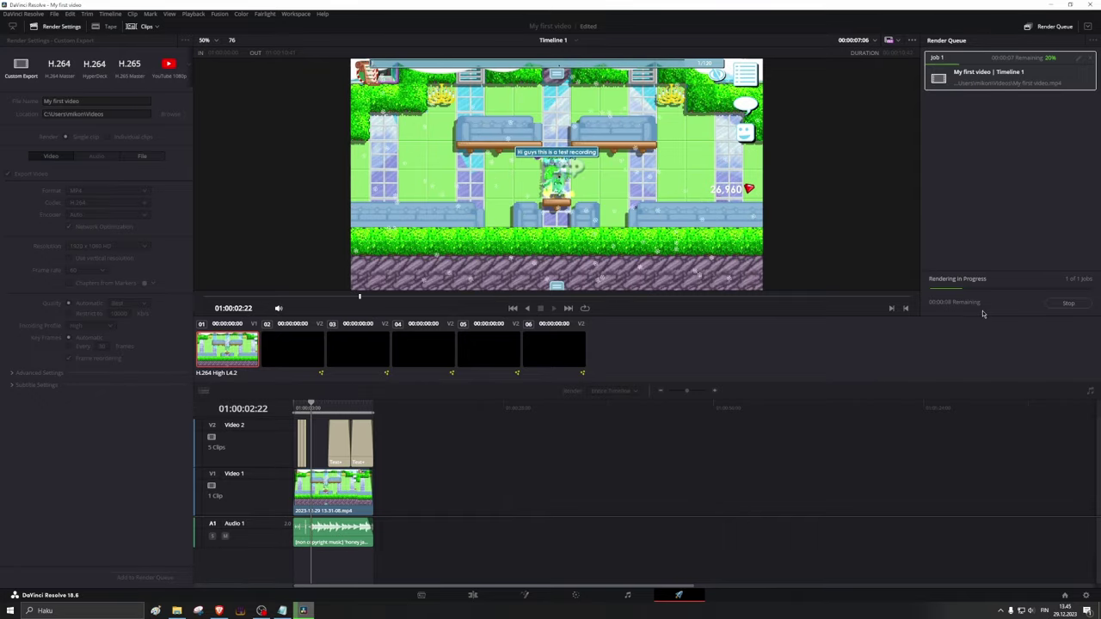